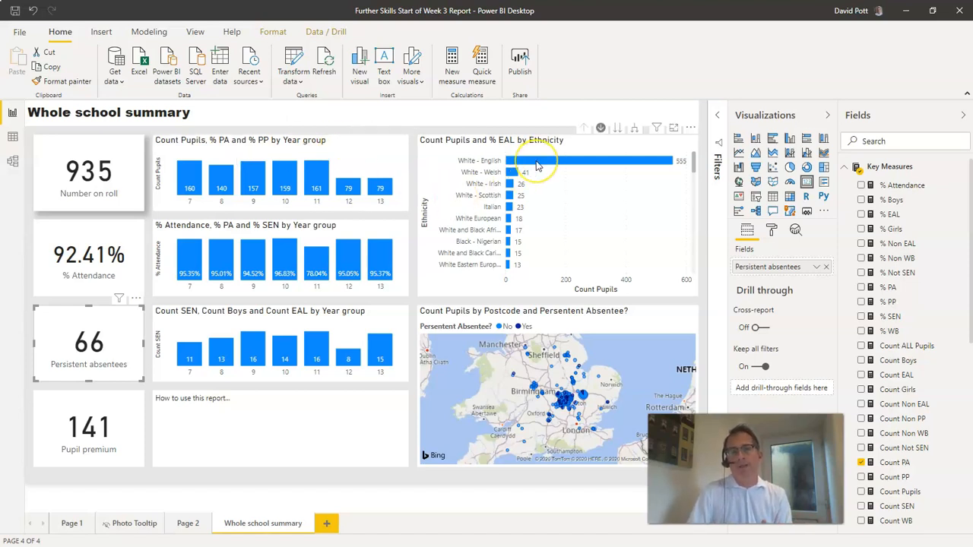
Create a new group on the Pupils table's Year group field, naming it Key Stages with group type List.
mouse_move(537, 166)
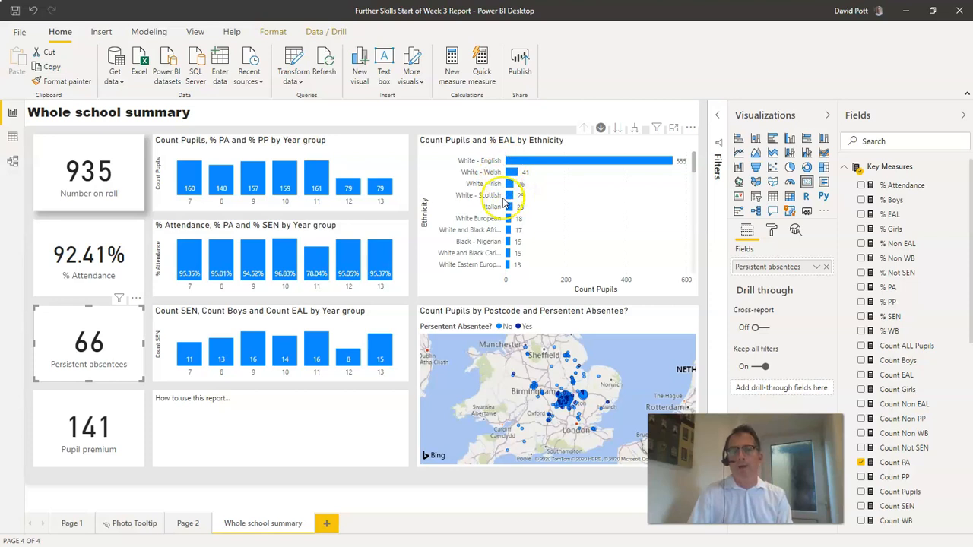
mouse_move(513, 201)
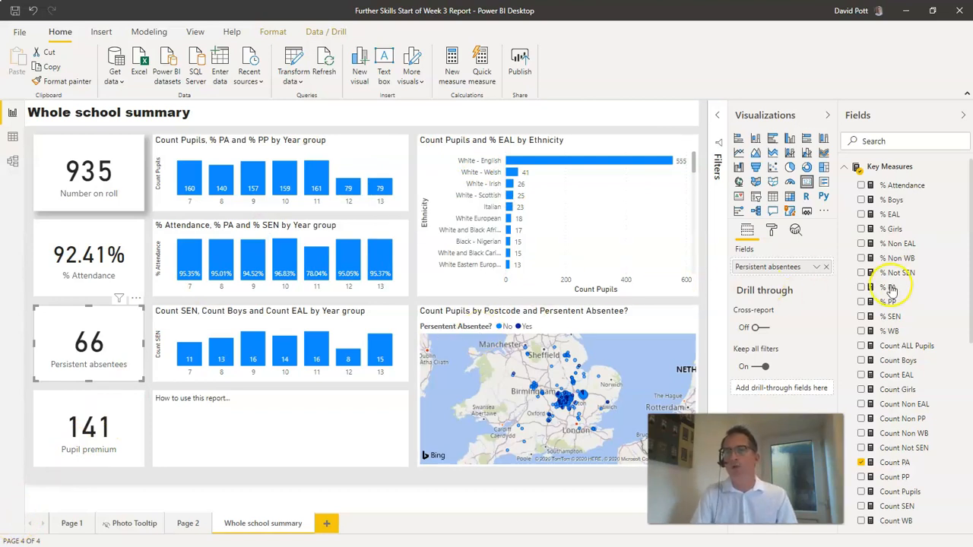
scroll(891, 289, "down", 10)
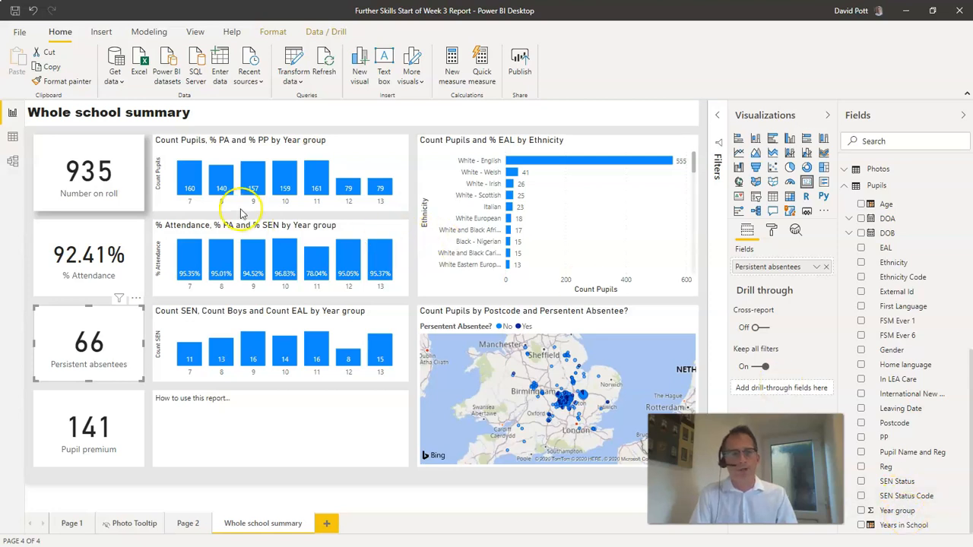
mouse_move(236, 210)
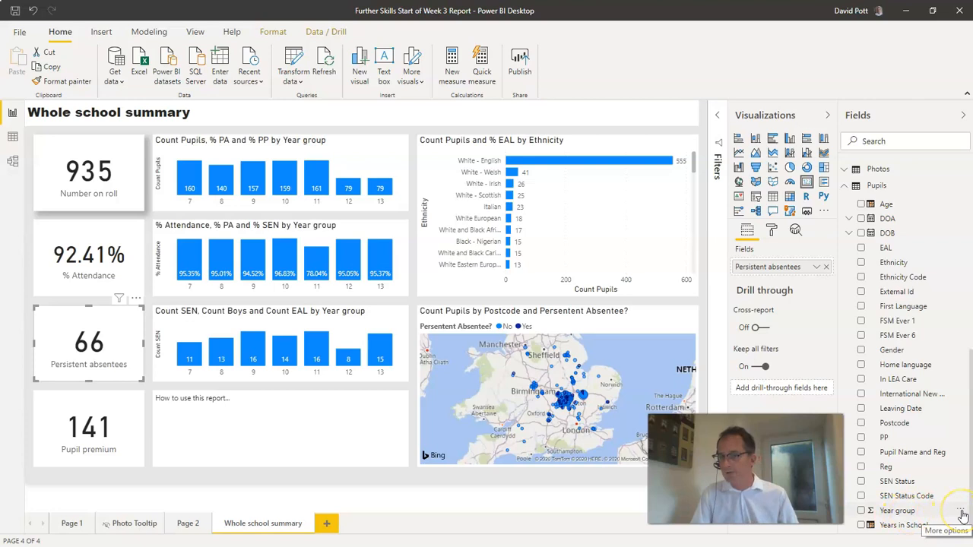
left_click(963, 514)
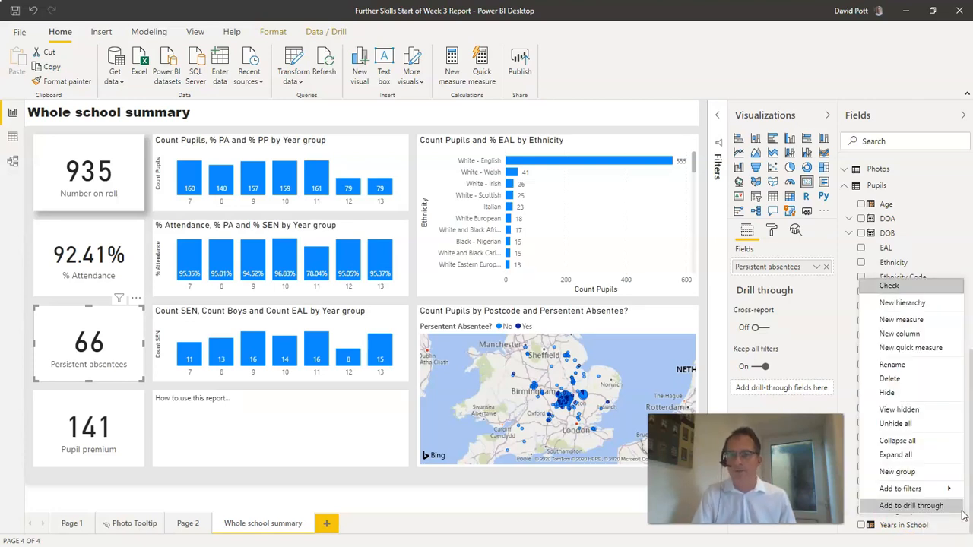
left_click(899, 472)
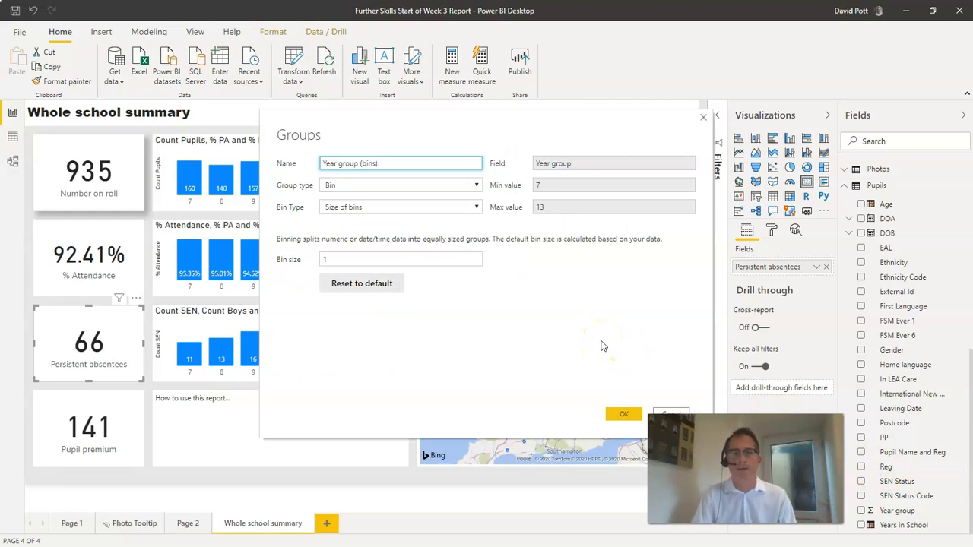
left_click(384, 164)
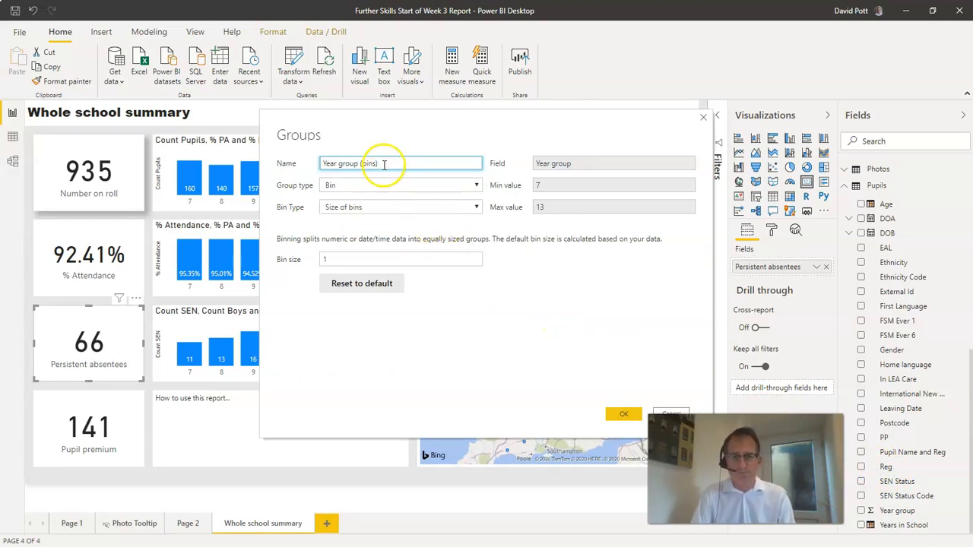
left_click_drag(384, 164, 323, 165)
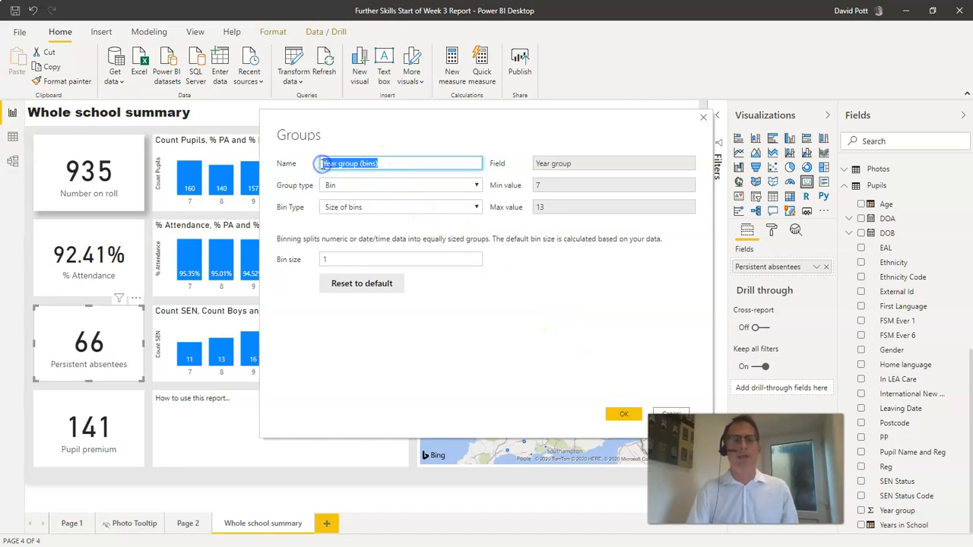
type("Key Stages")
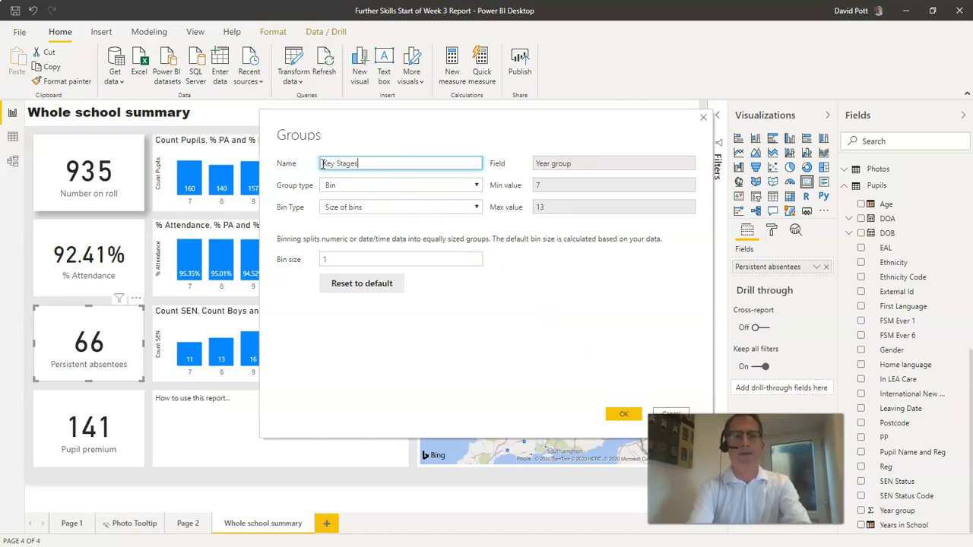
left_click(347, 186)
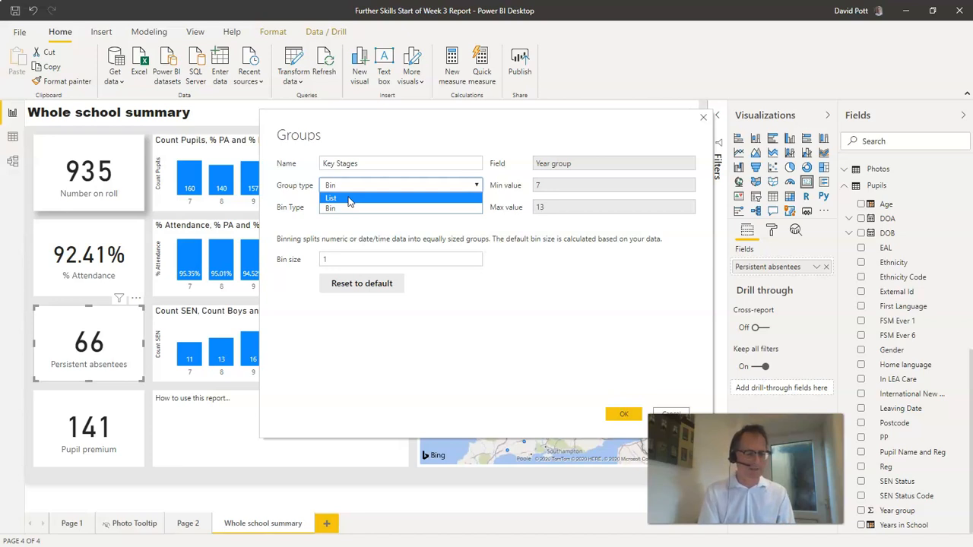
left_click(349, 200)
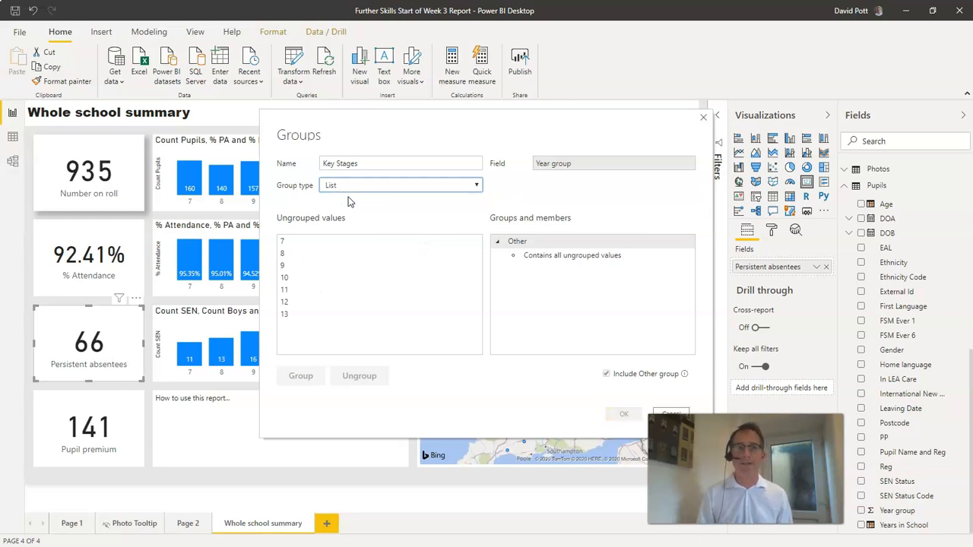
Group year values 7, 8 and 9 together and name the group KS3.
left_click(329, 249)
left_click(296, 242)
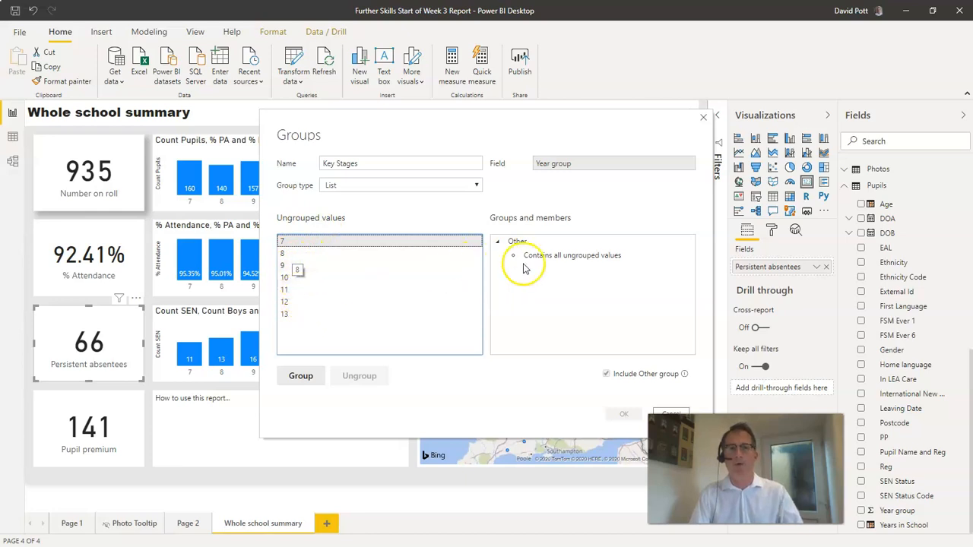
left_click(310, 266, "shift")
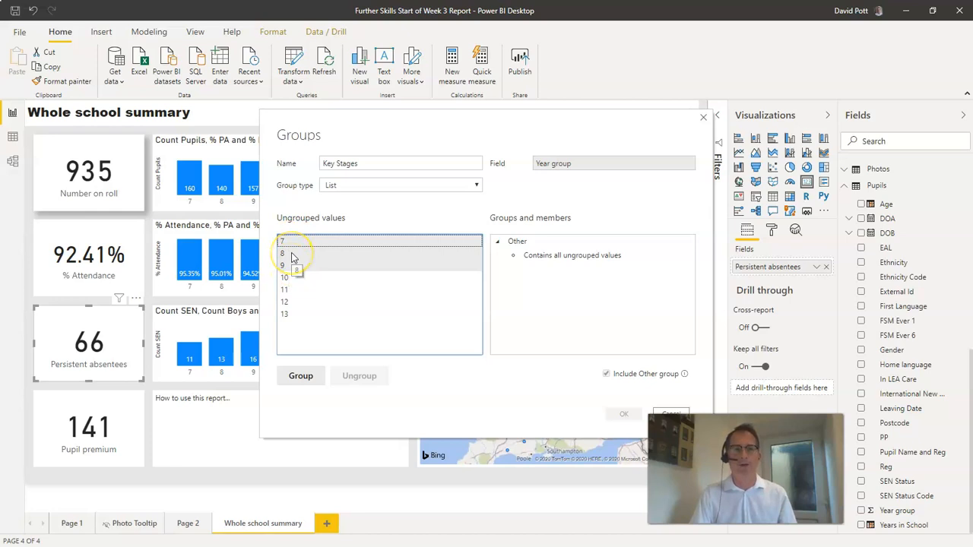
left_click(301, 375)
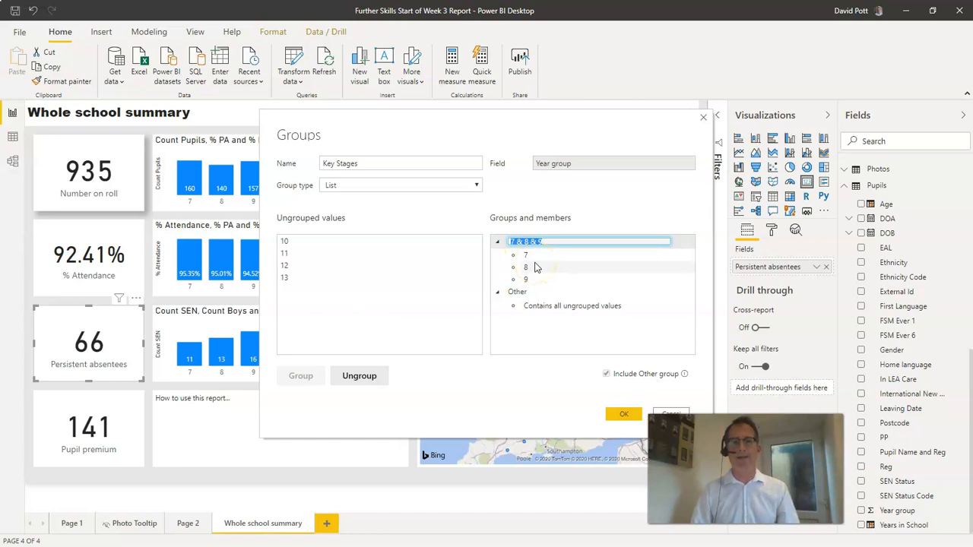
type("KS3")
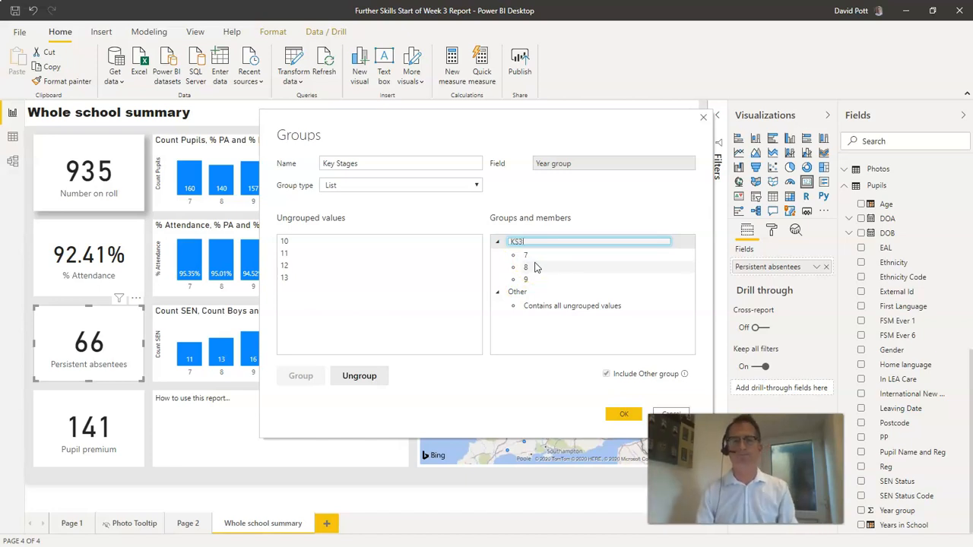
left_click(396, 308)
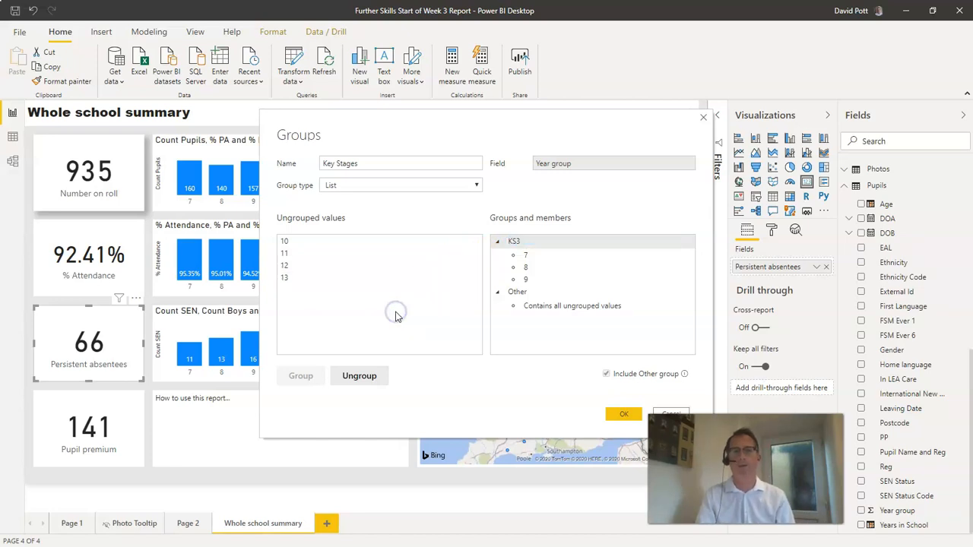
Group year values 10 and 11 together and name the group KS4.
left_click(286, 243)
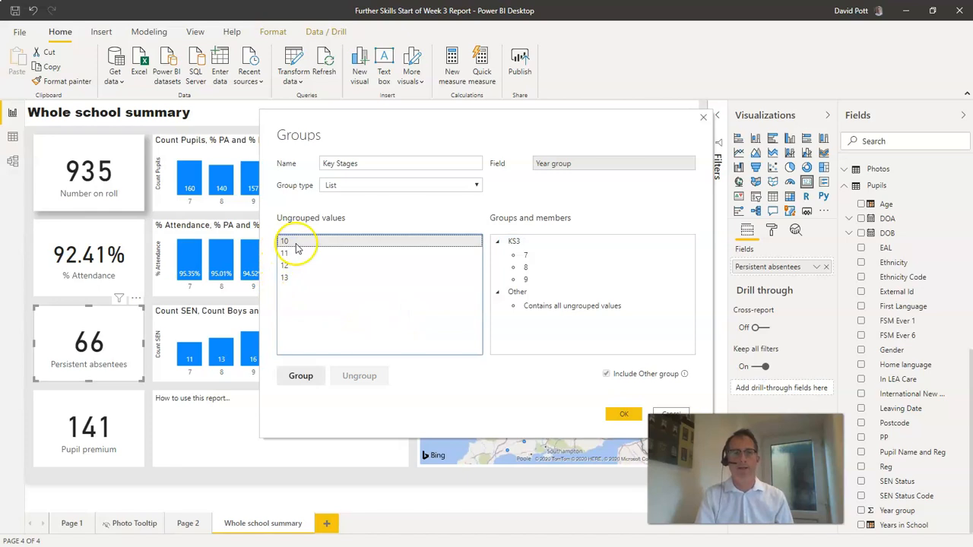
left_click(296, 255, "ctrl")
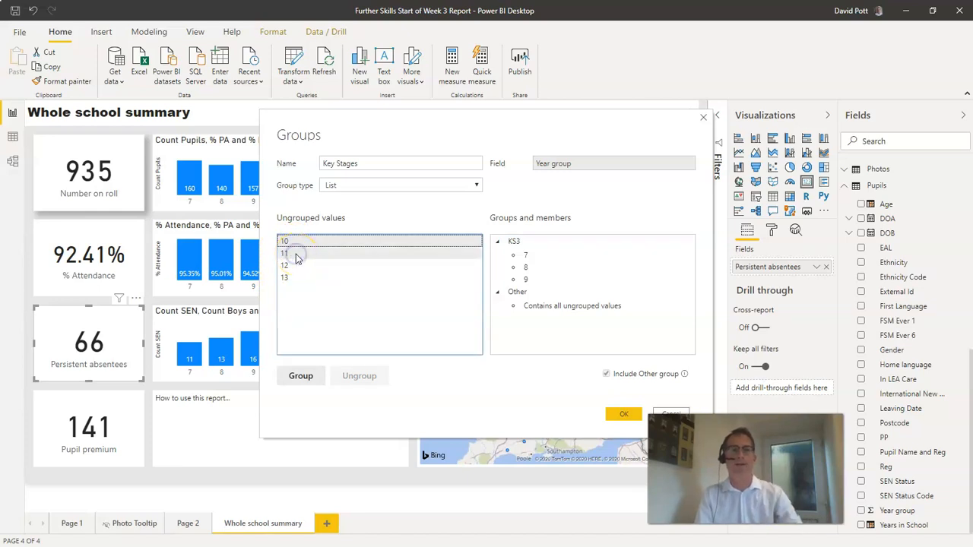
left_click(301, 376)
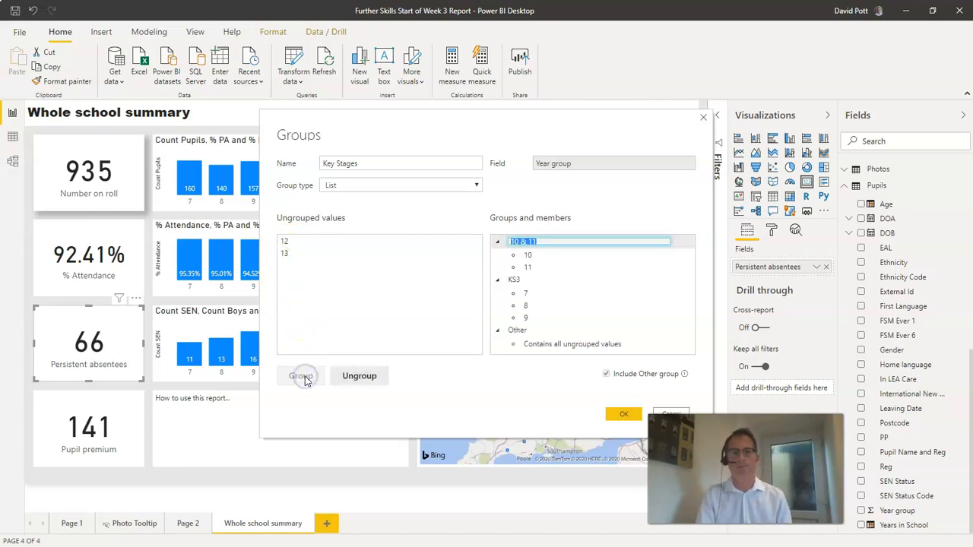
type("KS4")
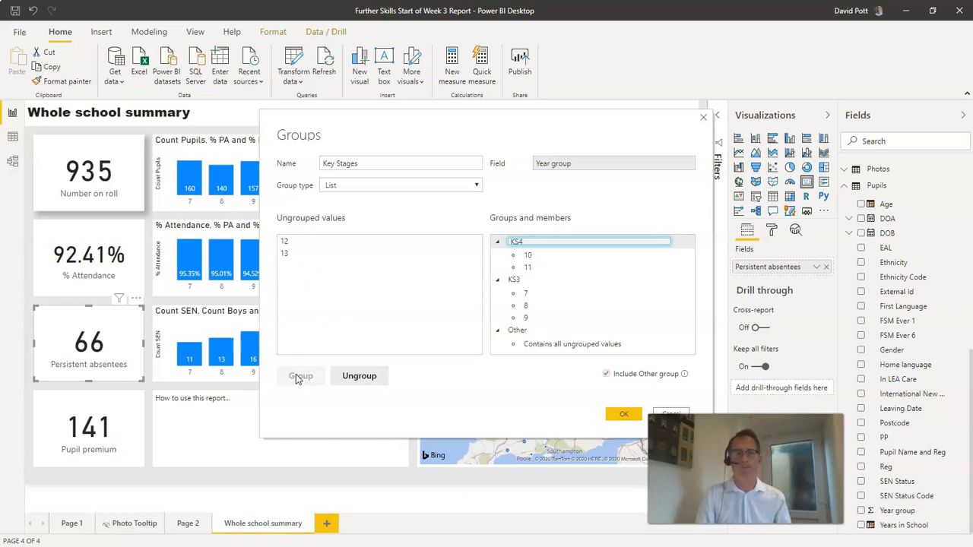
Group year values 12 and 13 as KS5 and save the finished grouping, with the Other group still included.
left_click(300, 241)
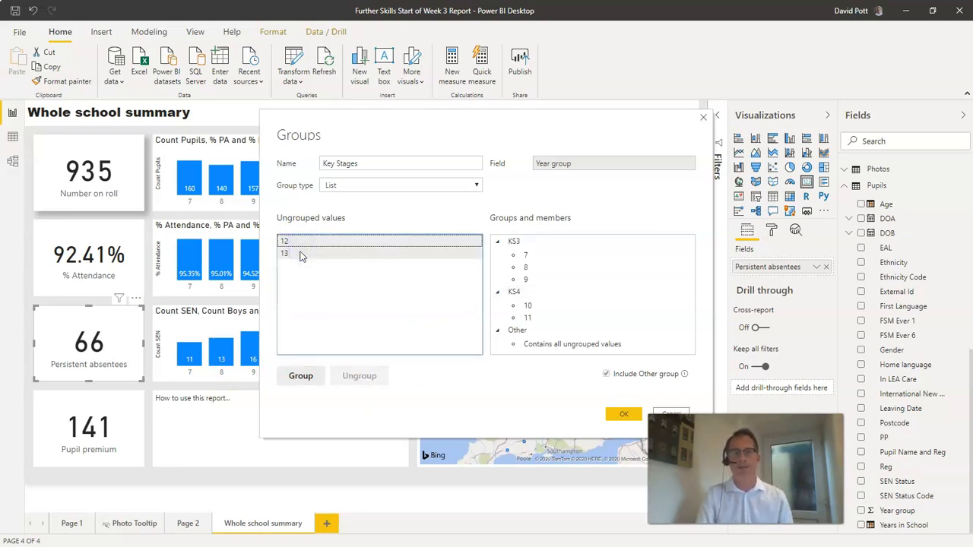
left_click(300, 375)
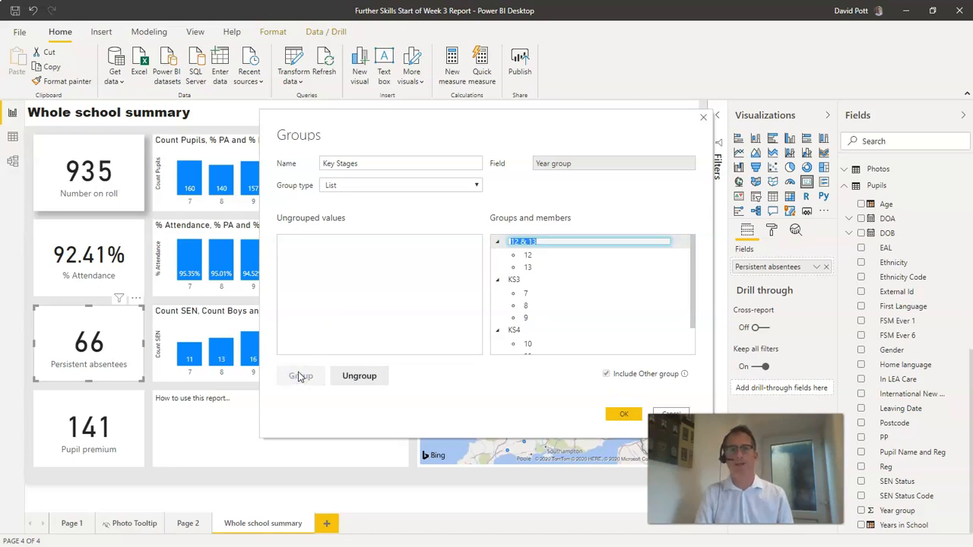
type("KS5")
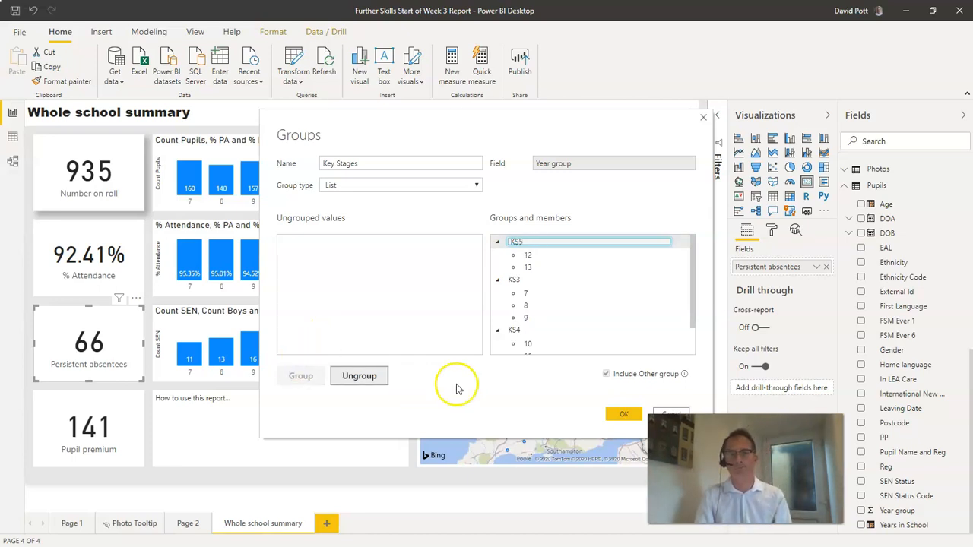
left_click_drag(694, 286, 685, 328)
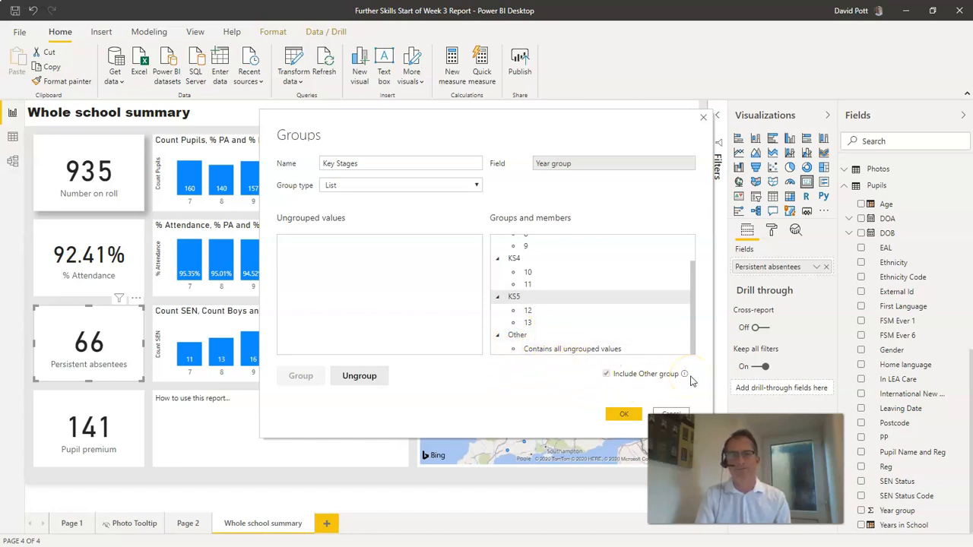
left_click(610, 422)
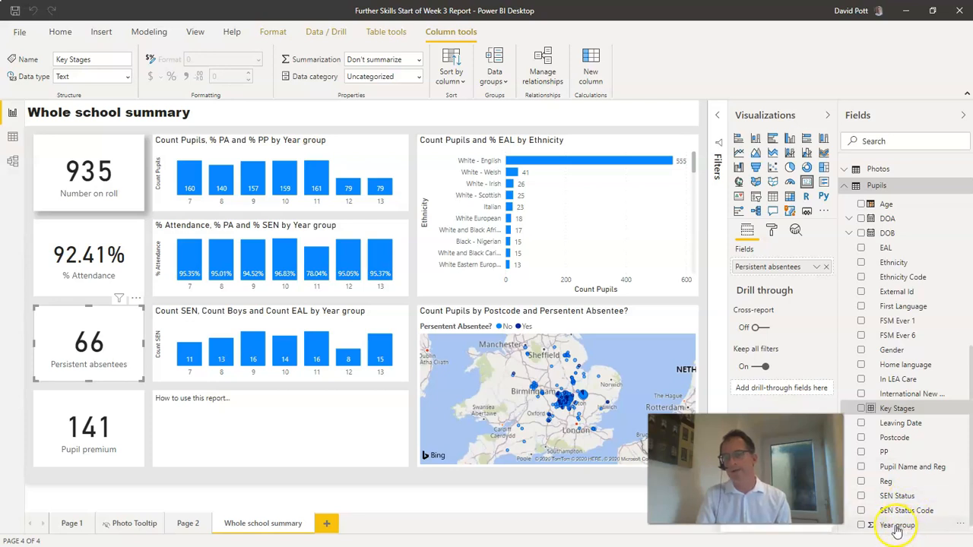
Rename the Key Stages field in the Pupils table to "Year group by key stage".
left_click(962, 409)
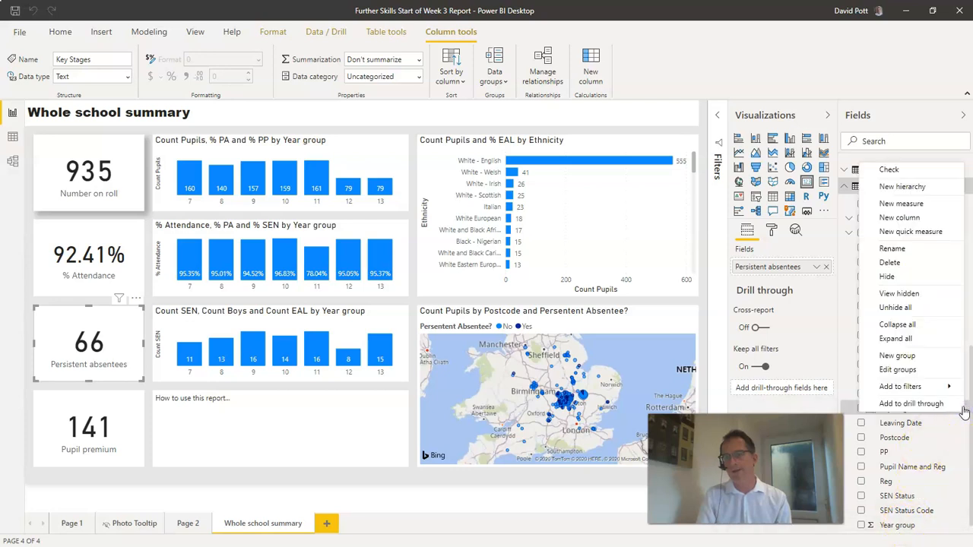
left_click(907, 251)
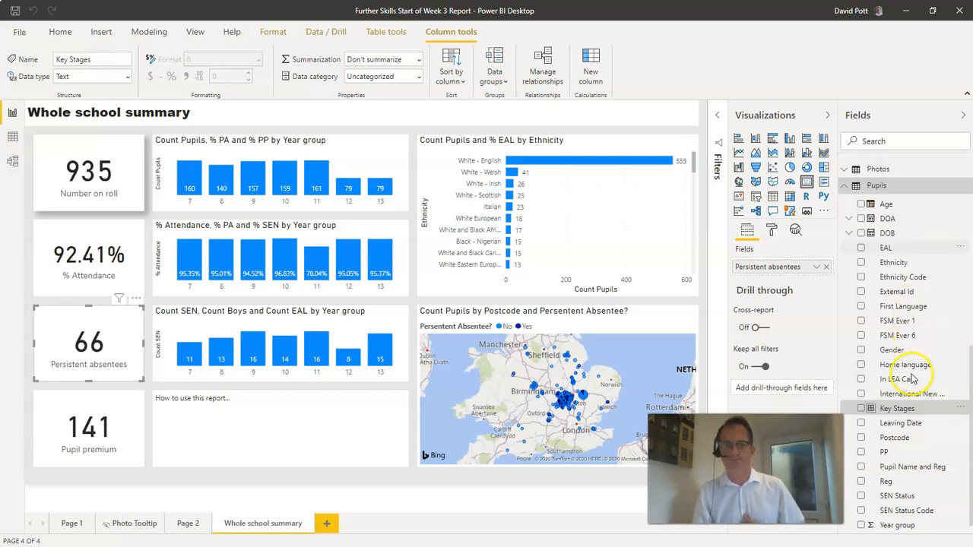
type("Year group b")
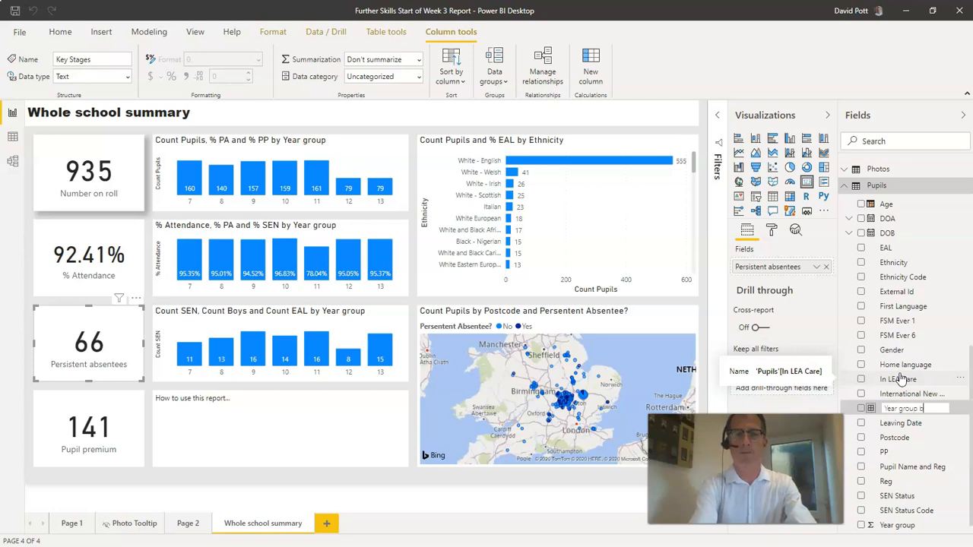
type("y key stage")
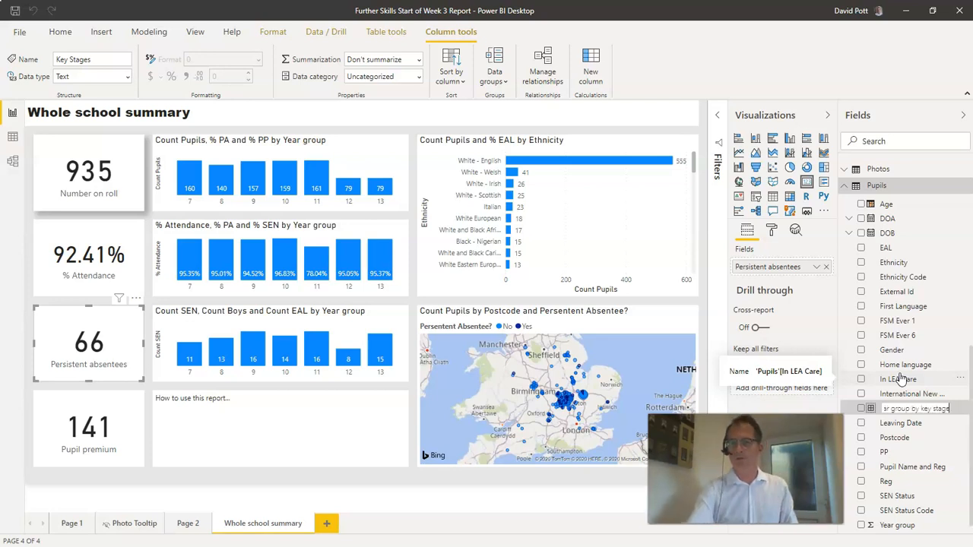
key("Return")
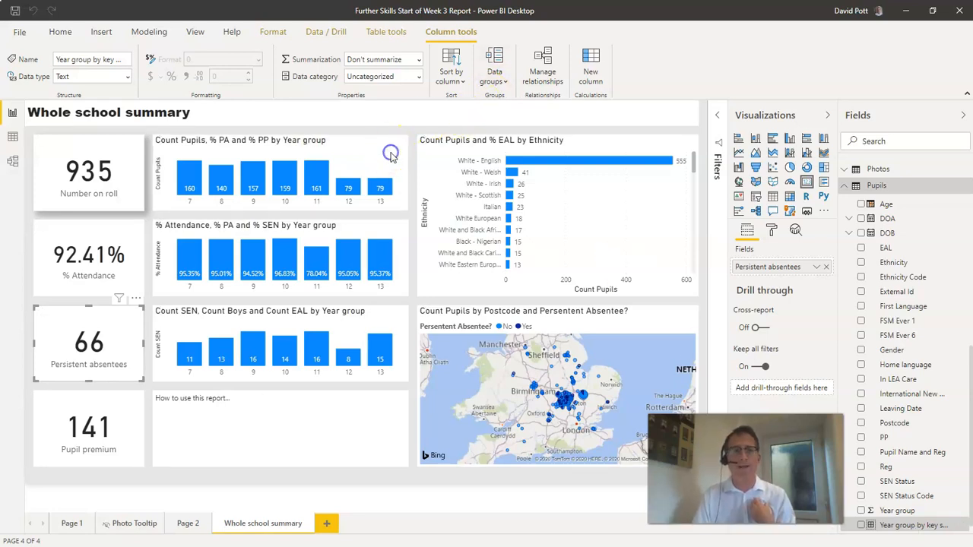
Add Year group by key stage above Year group on the Count Pupils chart's axis and view the chart at key stage level.
left_click(388, 155)
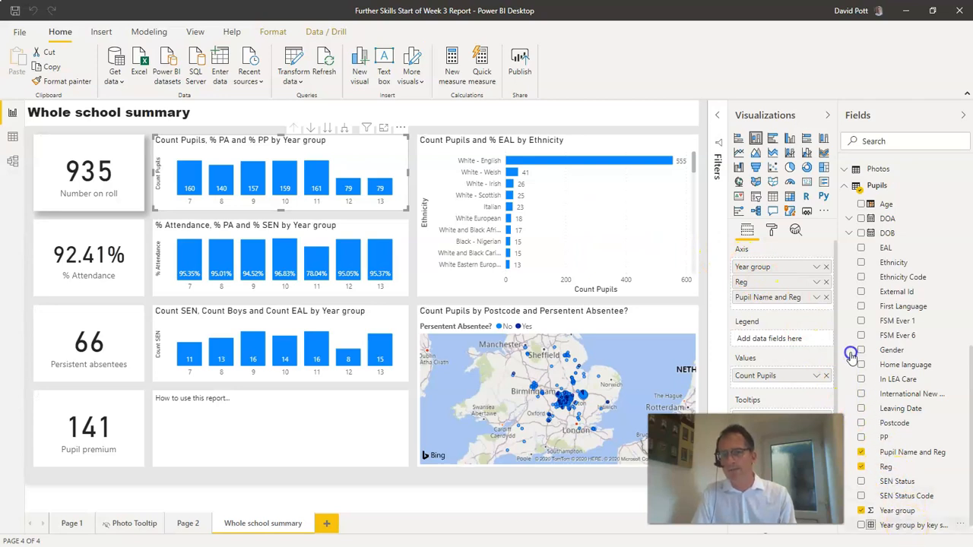
left_click_drag(815, 318, 783, 265)
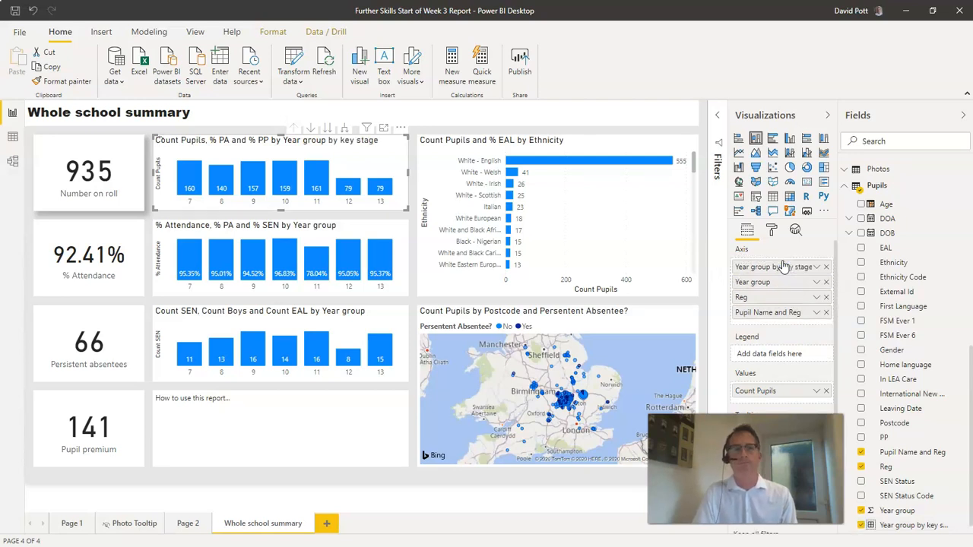
left_click(217, 188)
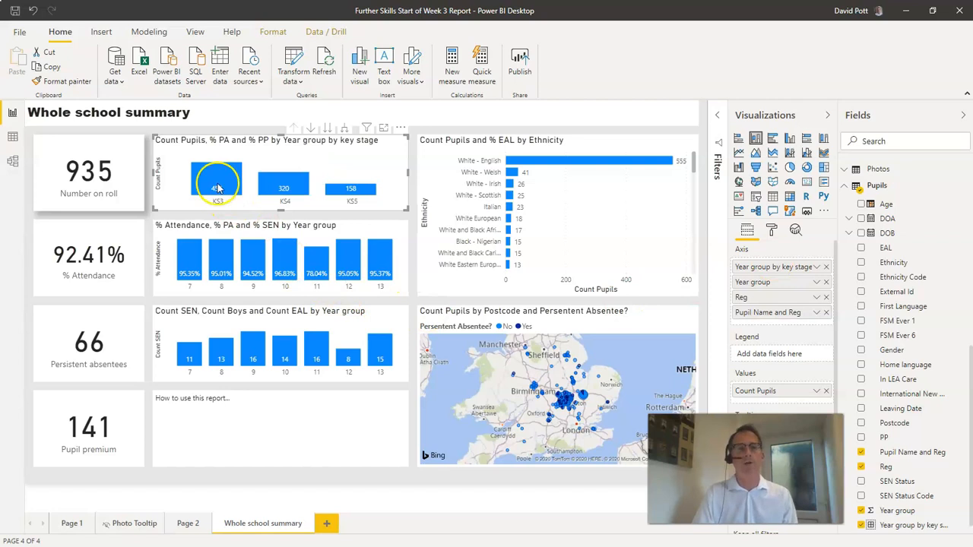
mouse_move(335, 200)
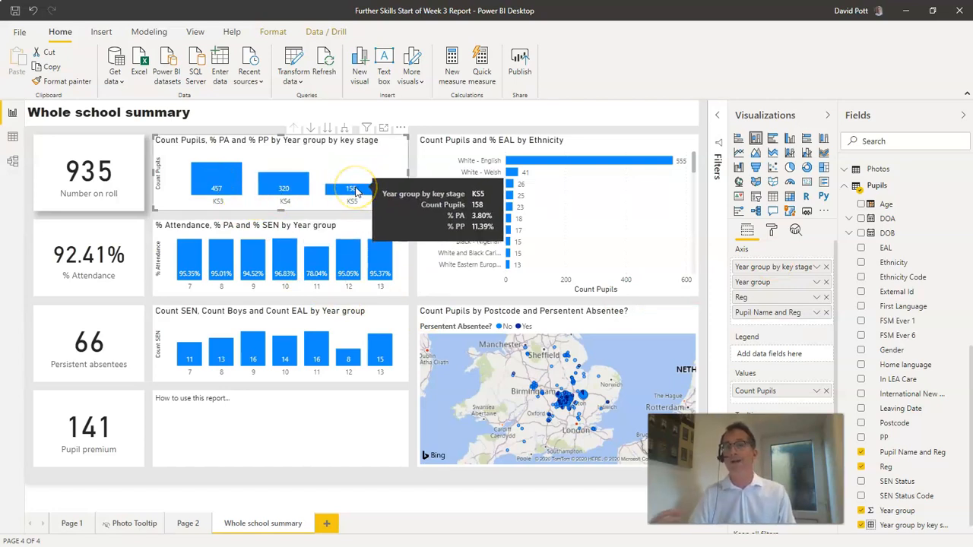
left_click(356, 188)
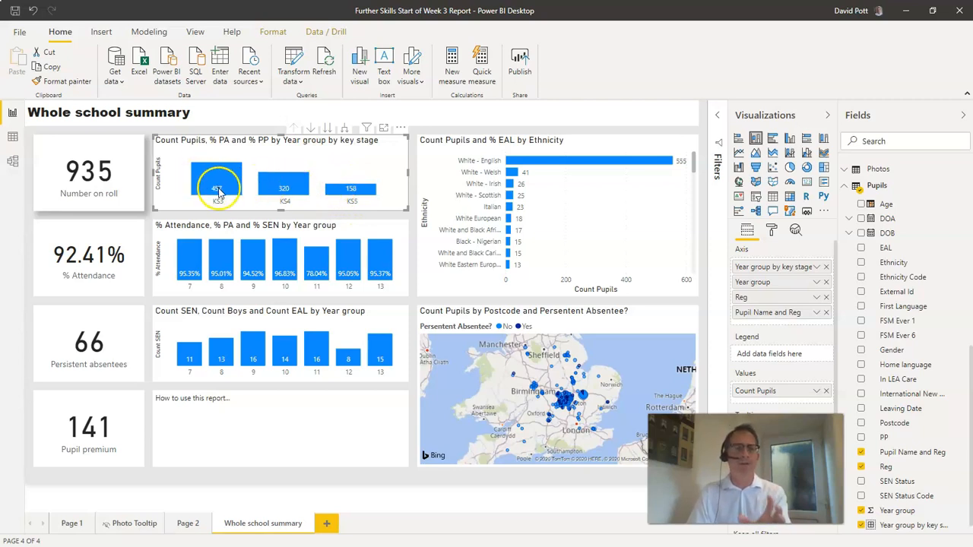
Create a new list-type group on the Year group field, named "Year group - whole school".
mouse_move(266, 179)
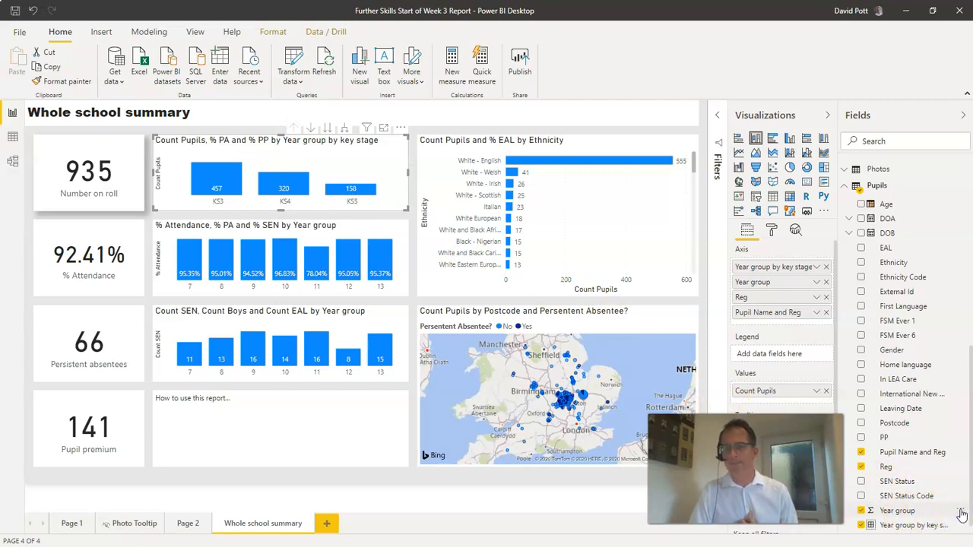
left_click(962, 515)
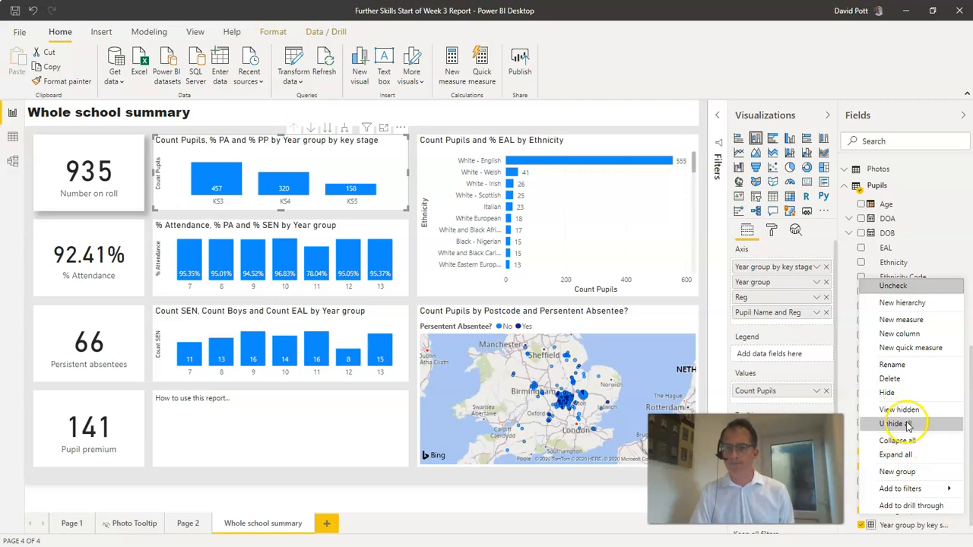
left_click(907, 472)
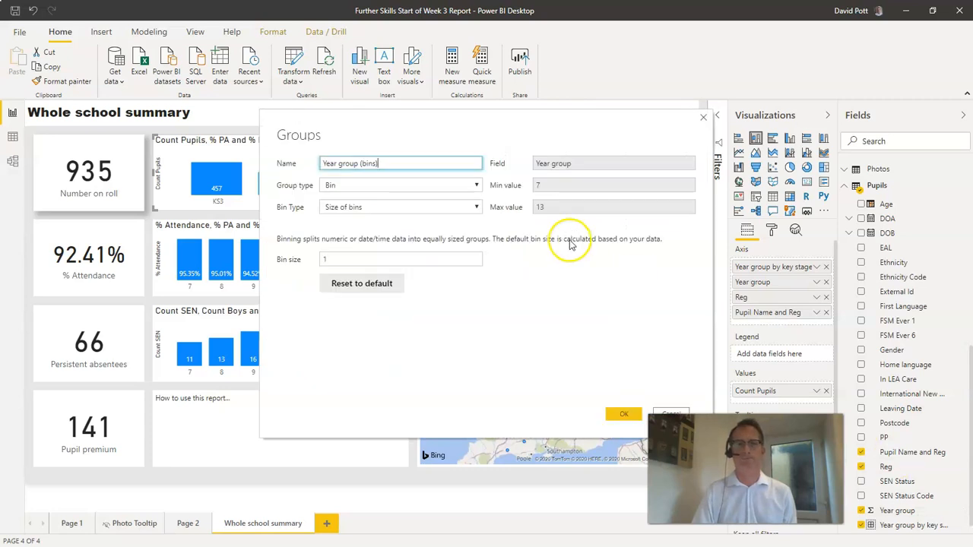
left_click_drag(379, 163, 362, 162)
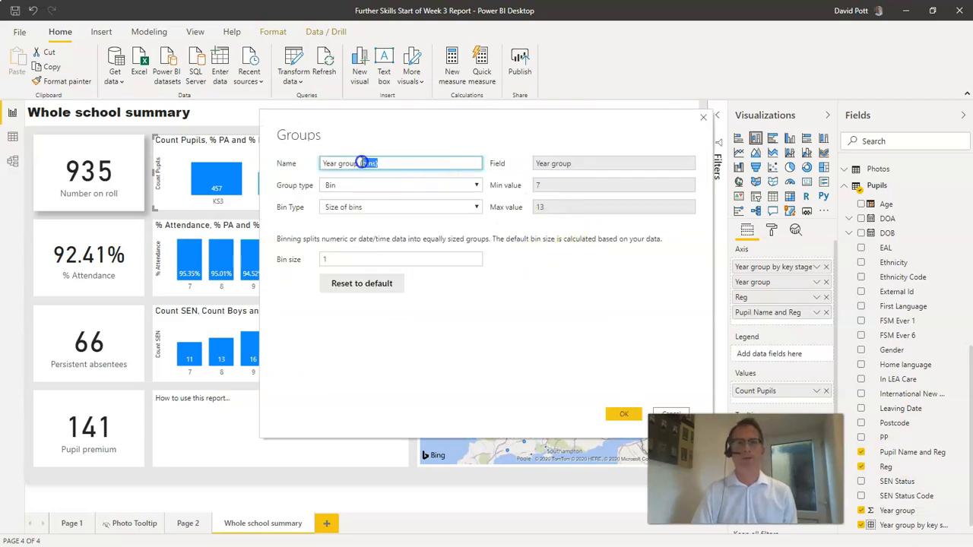
key("BackSpace")
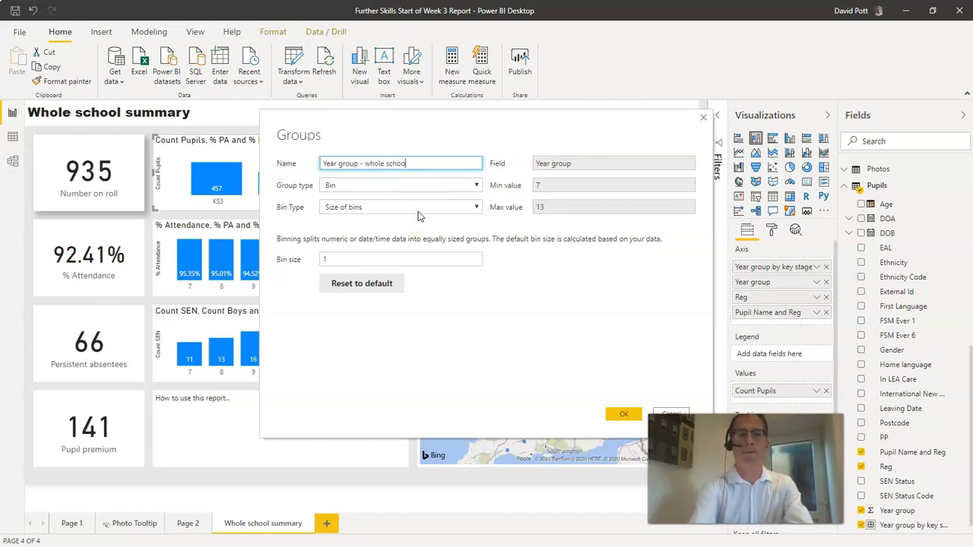
left_click(426, 185)
left_click(400, 198)
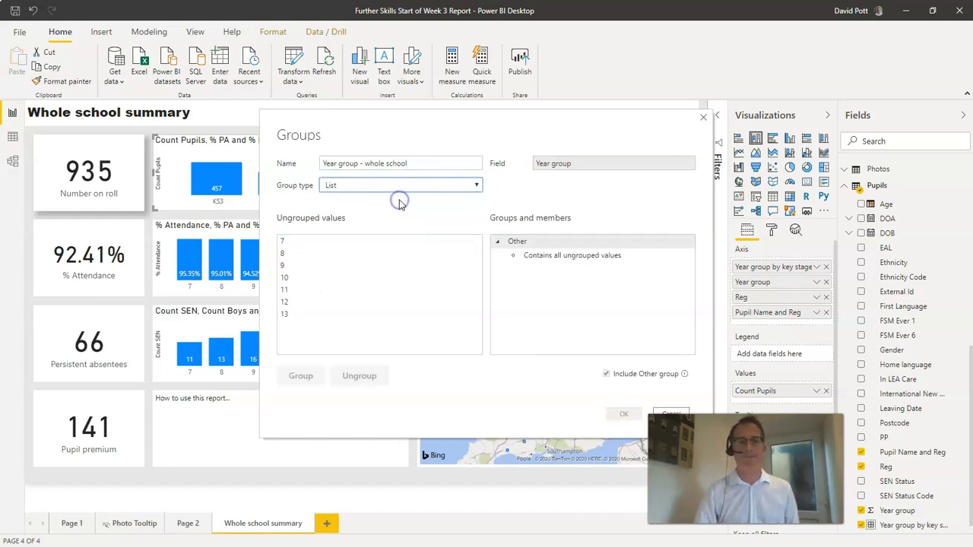
Group year values 7 to 13 together as "All year groups" and save the grouping with the Other group included.
left_click(301, 243)
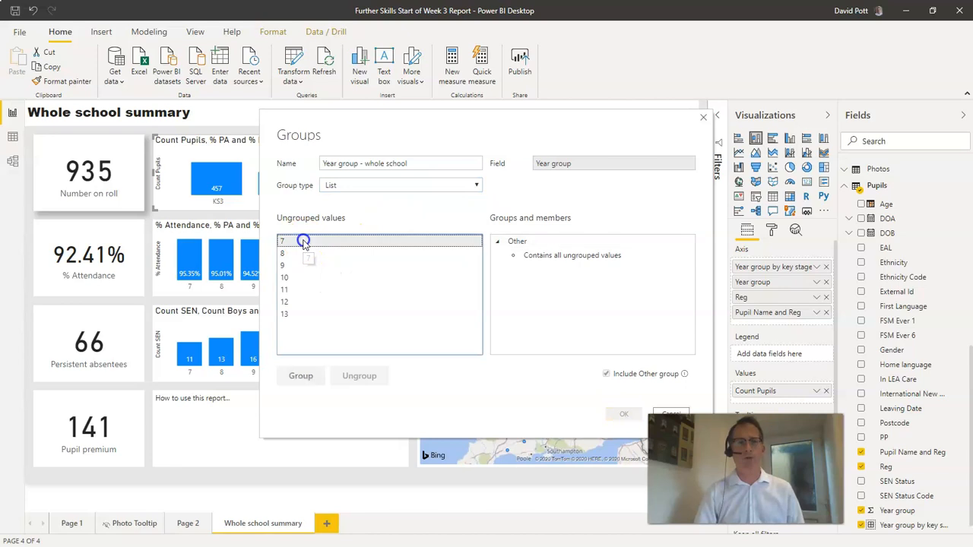
left_click(298, 316, "shift")
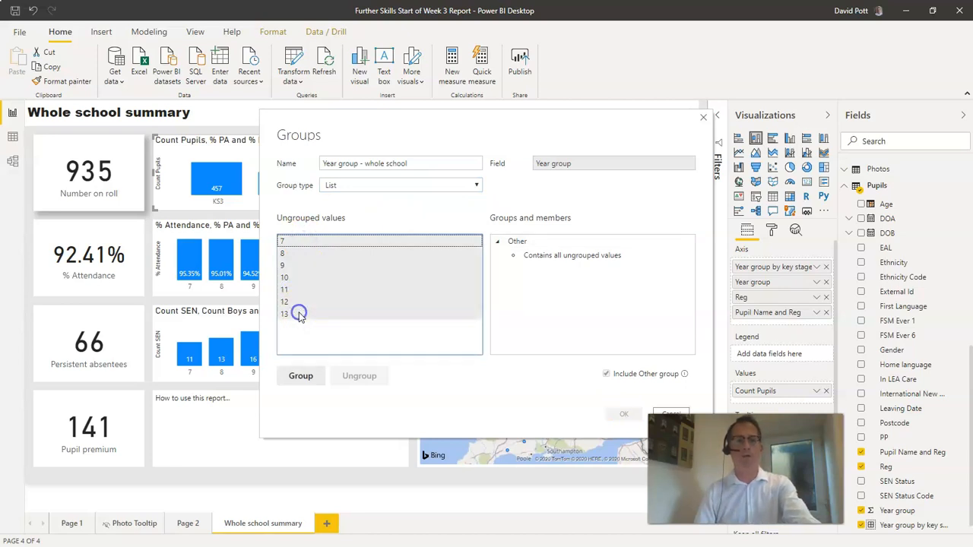
left_click(300, 376)
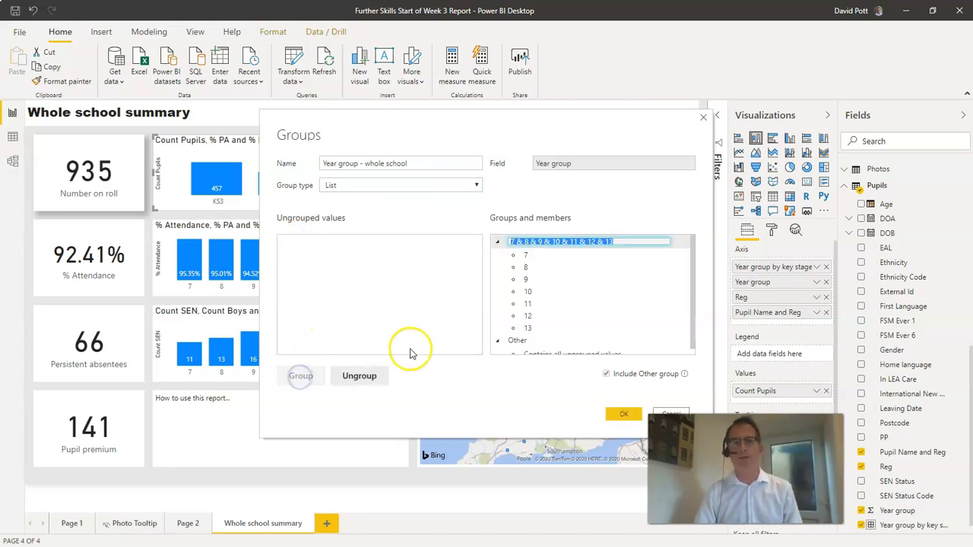
type("All year")
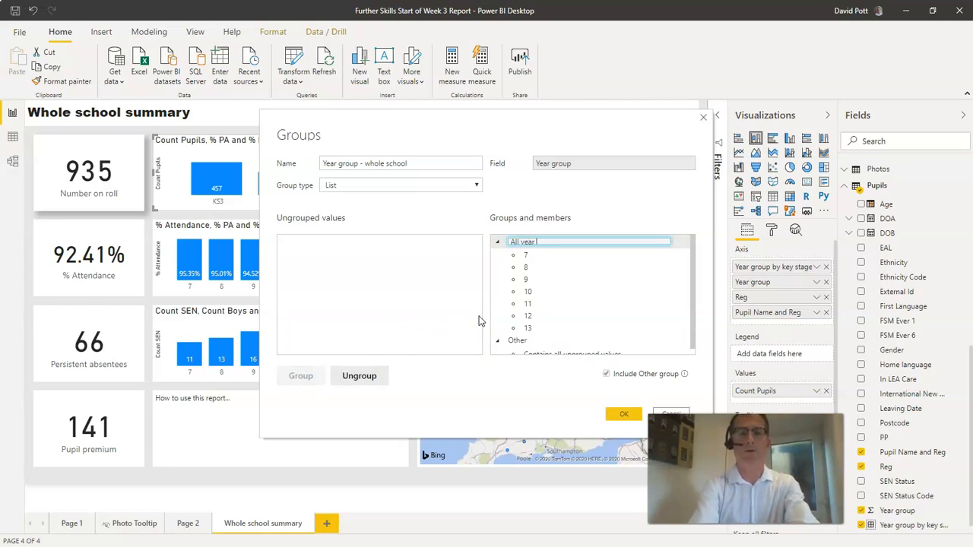
type(" groups")
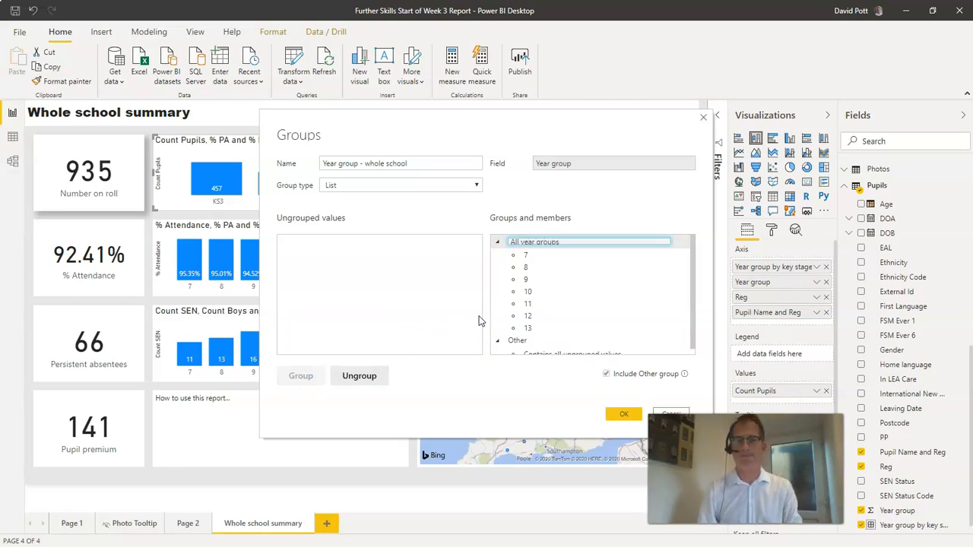
left_click(622, 414)
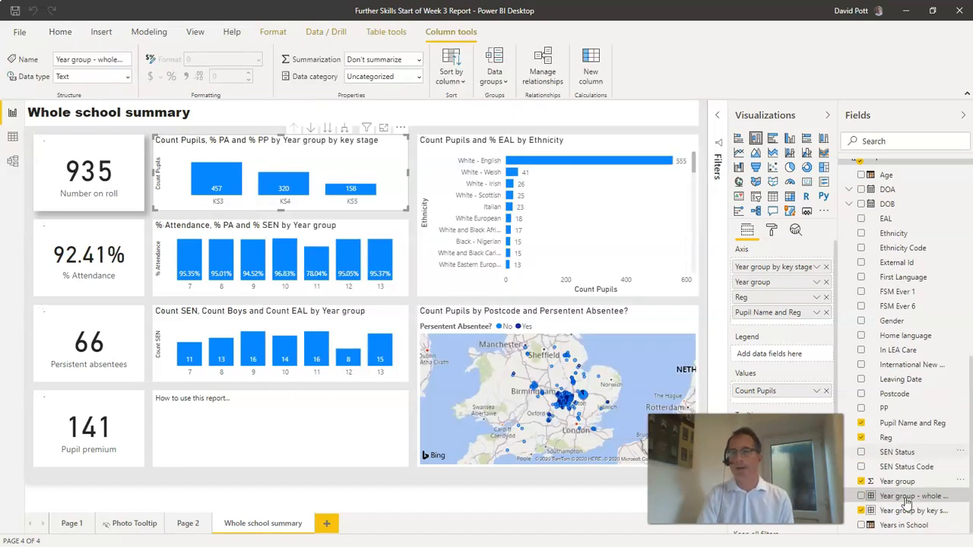
Add Year group - whole school above Year group by key stage on the Count Pupils chart's axis.
left_click_drag(905, 498, 777, 266)
left_click(772, 271)
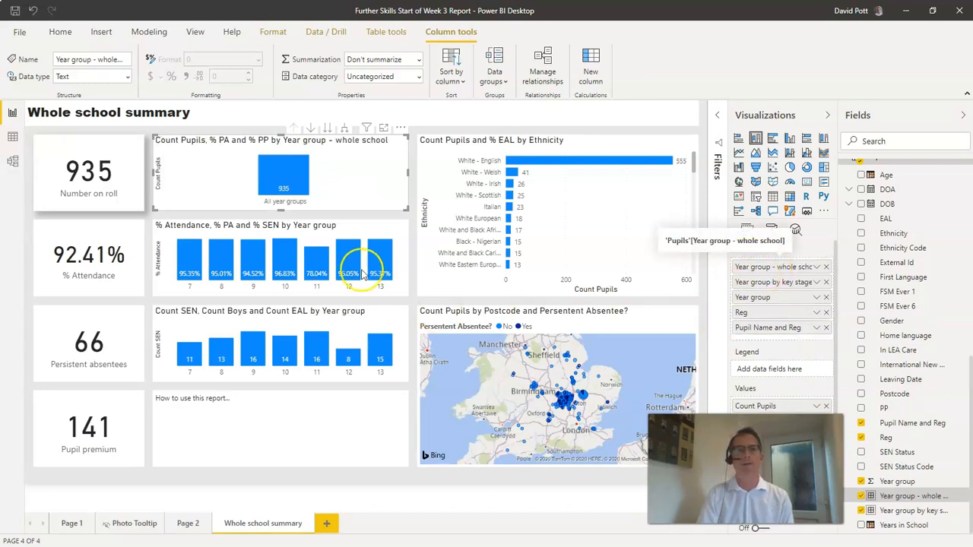
left_click(274, 182)
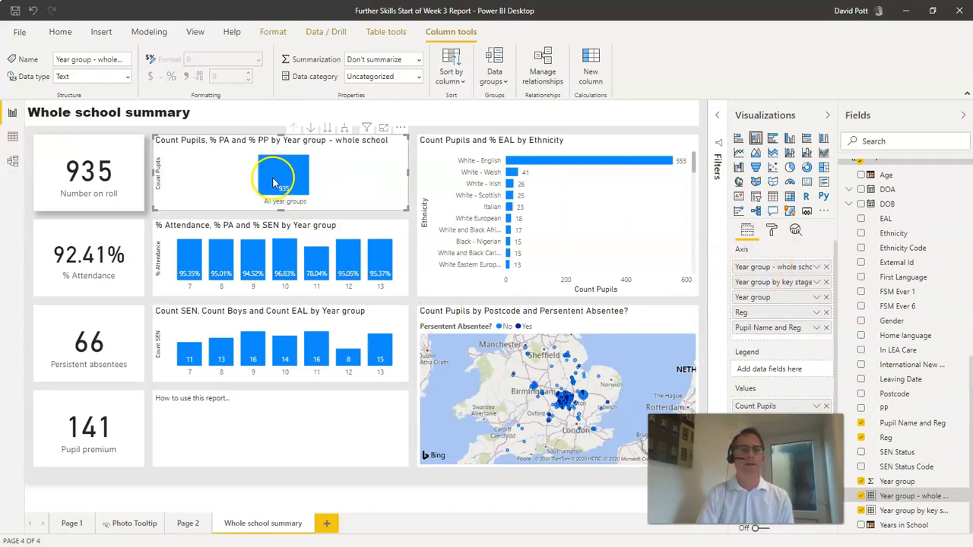
Turn on drill down for the Count Pupils chart and drill through All year groups and KS4 to the individual year groups.
left_click(312, 131)
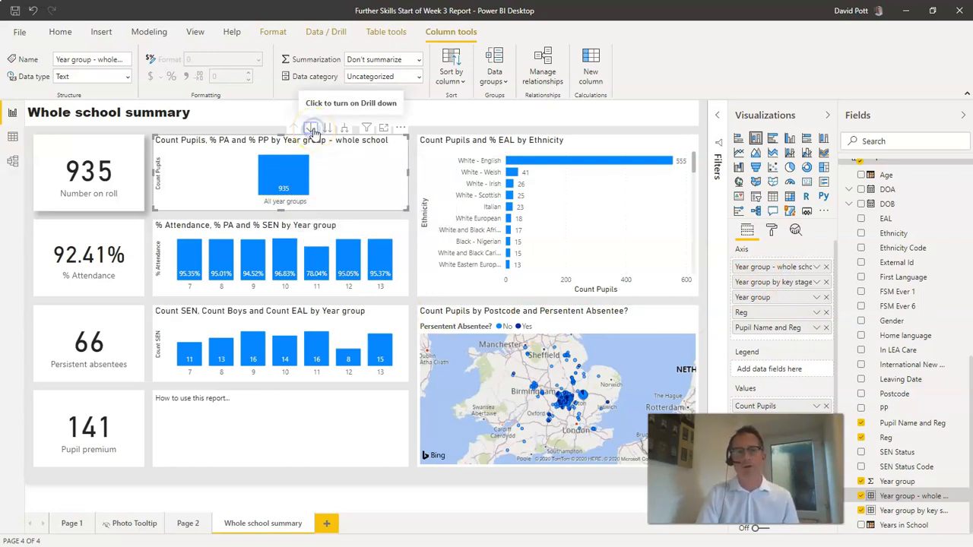
left_click(283, 183)
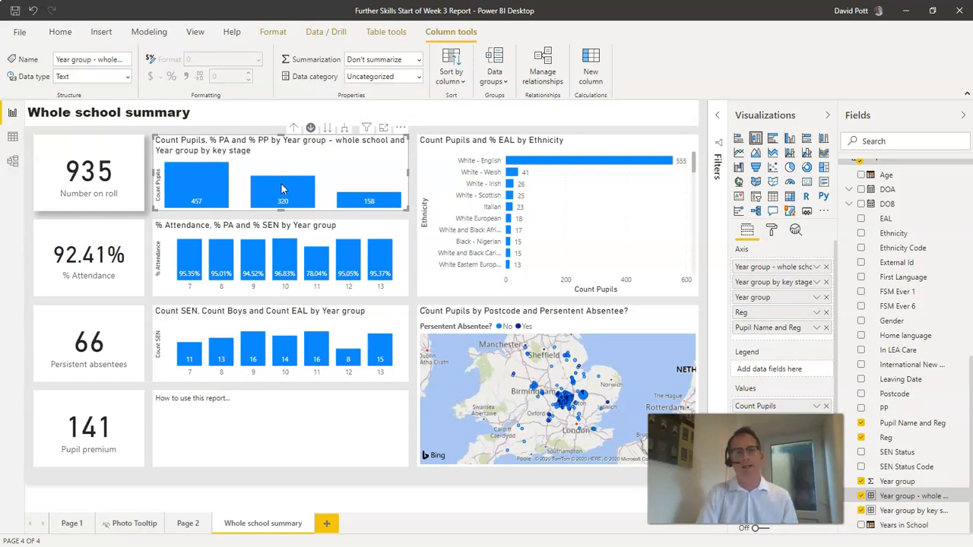
left_click(278, 187)
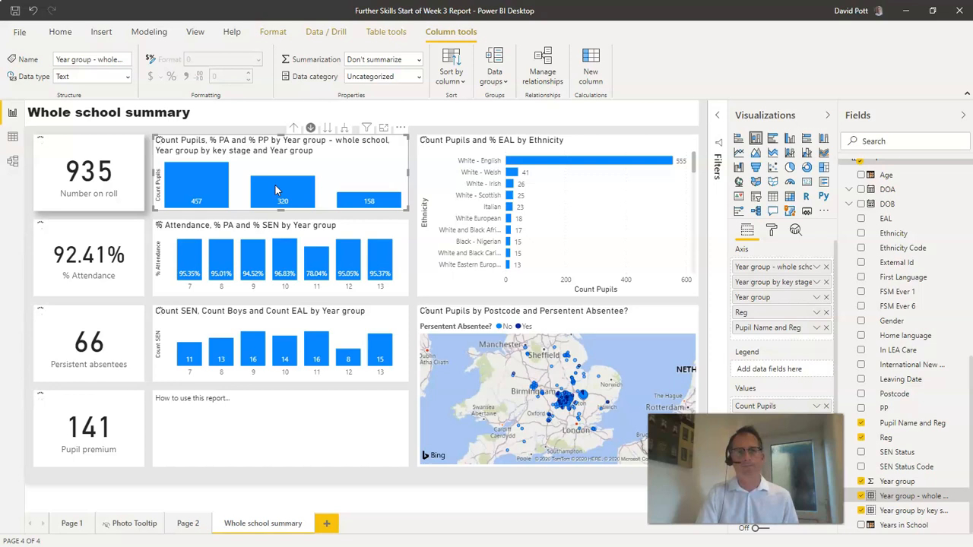
left_click(275, 187)
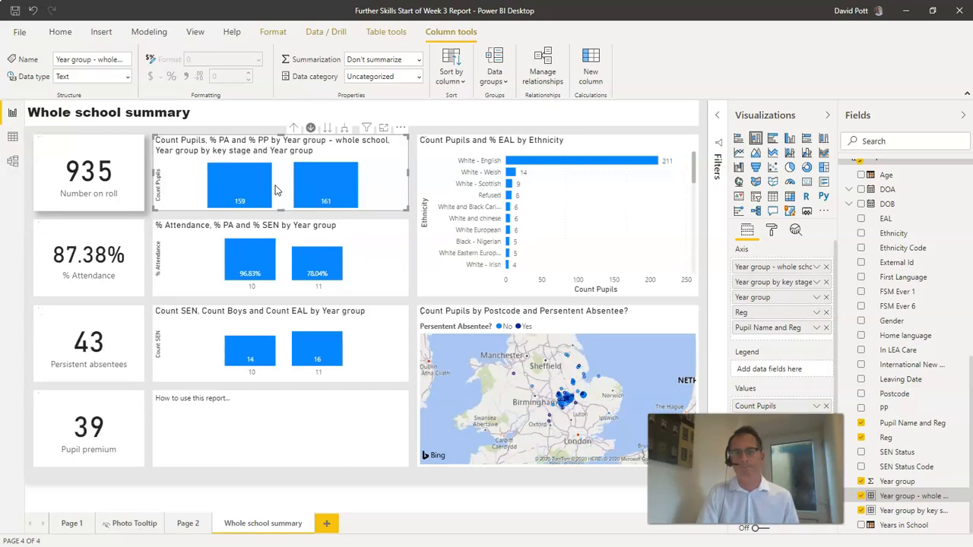
left_click(250, 188)
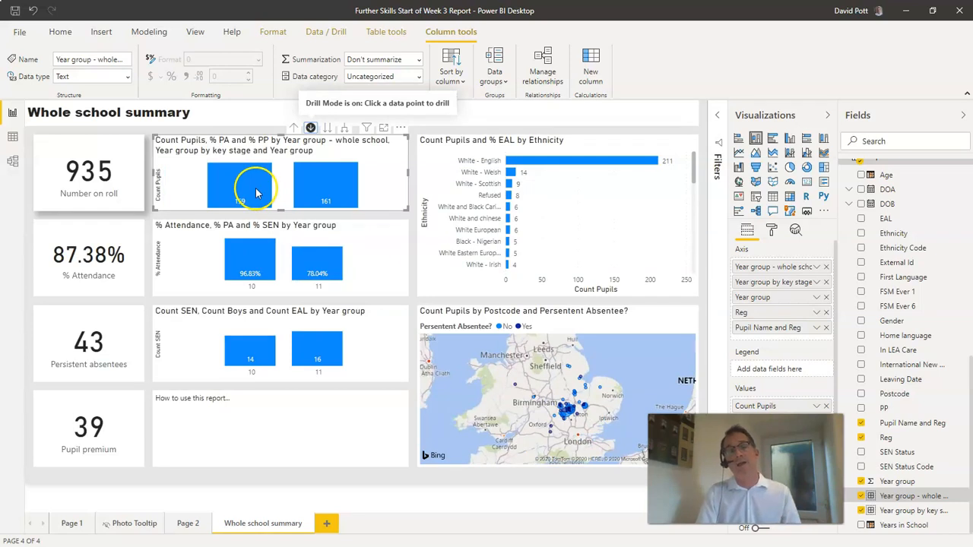
mouse_move(259, 189)
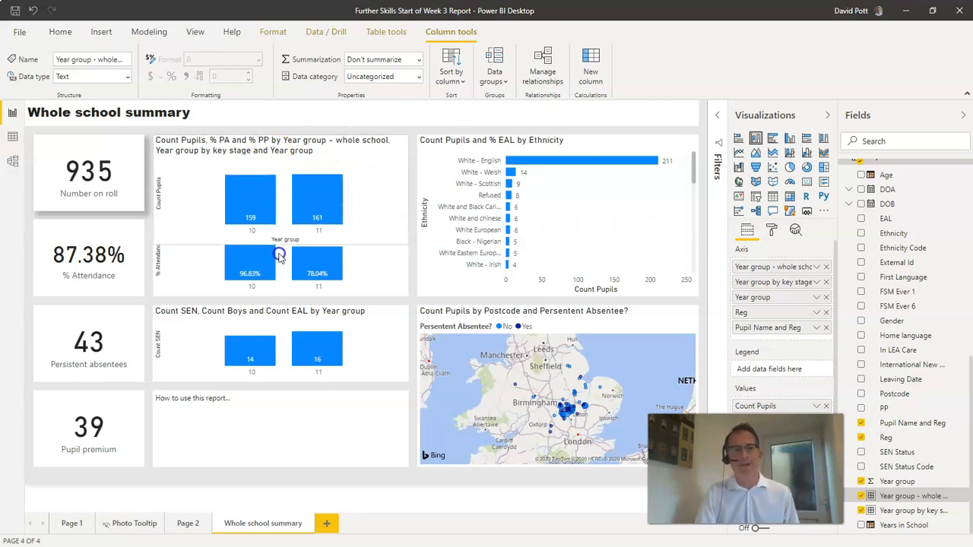
left_click_drag(279, 261, 266, 215)
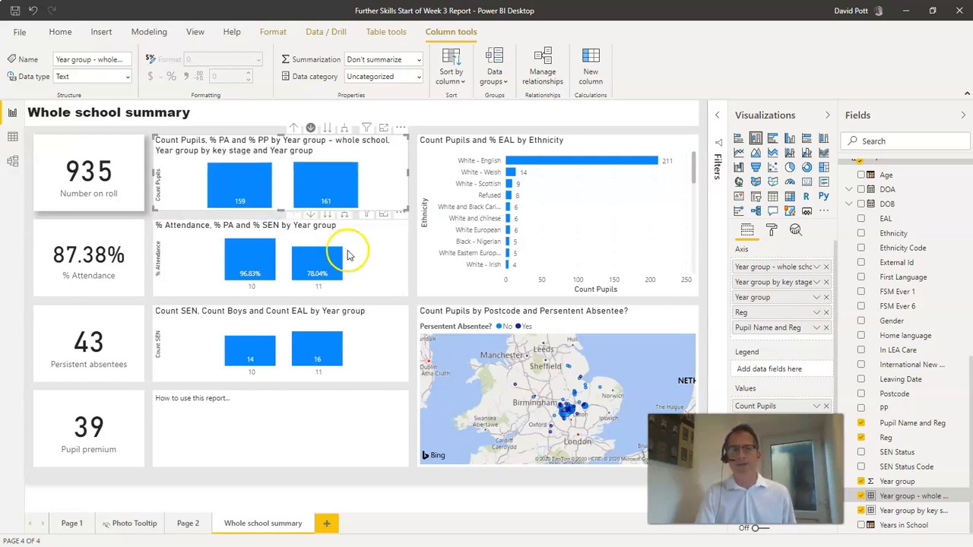
Change the Count Pupils chart's title to "Pupils by year group, key stage etc".
left_click(771, 229)
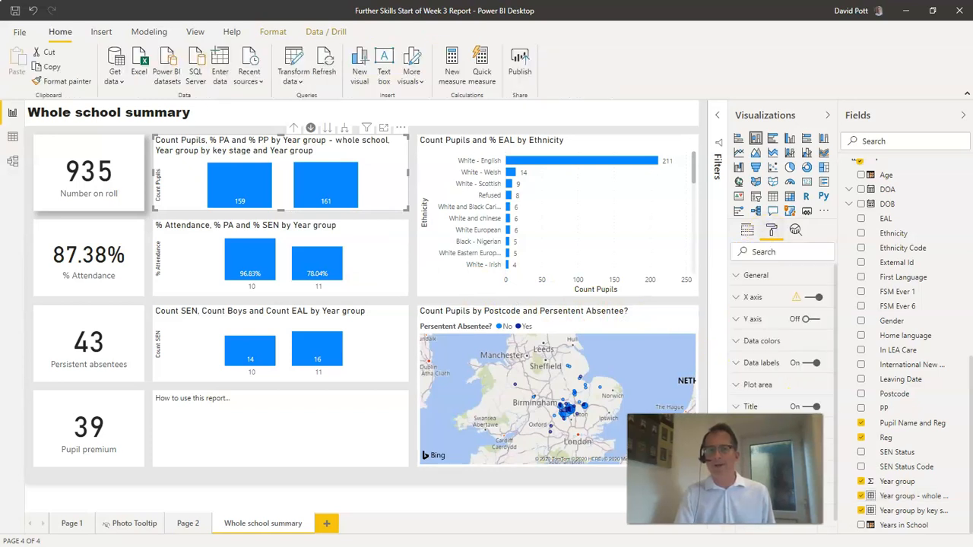
left_click(741, 414)
left_click(749, 442)
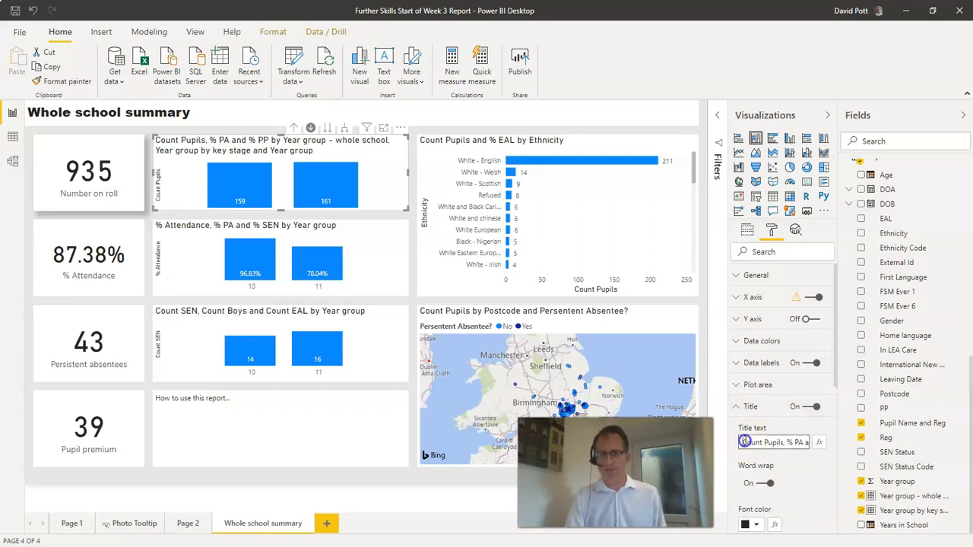
key("ctrl+a")
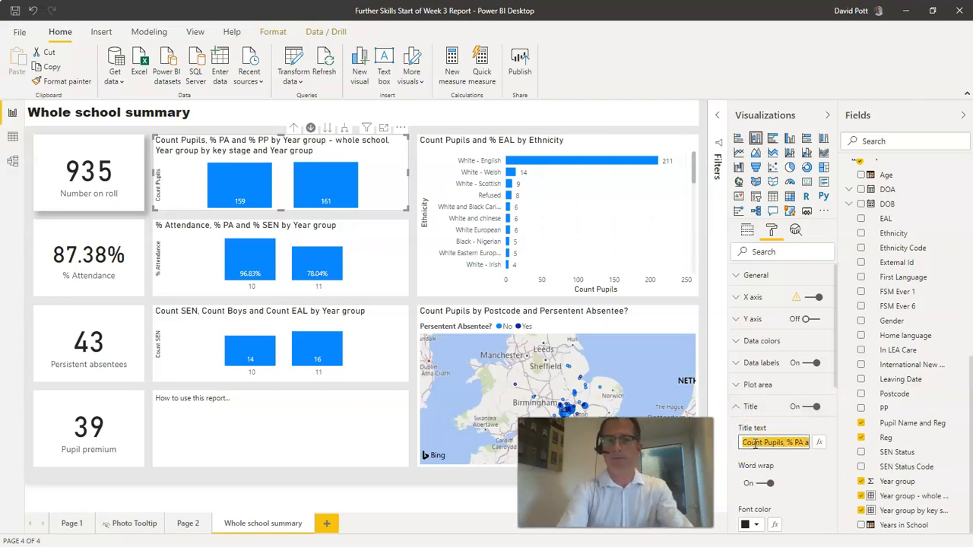
type("Pupils by year group, key s")
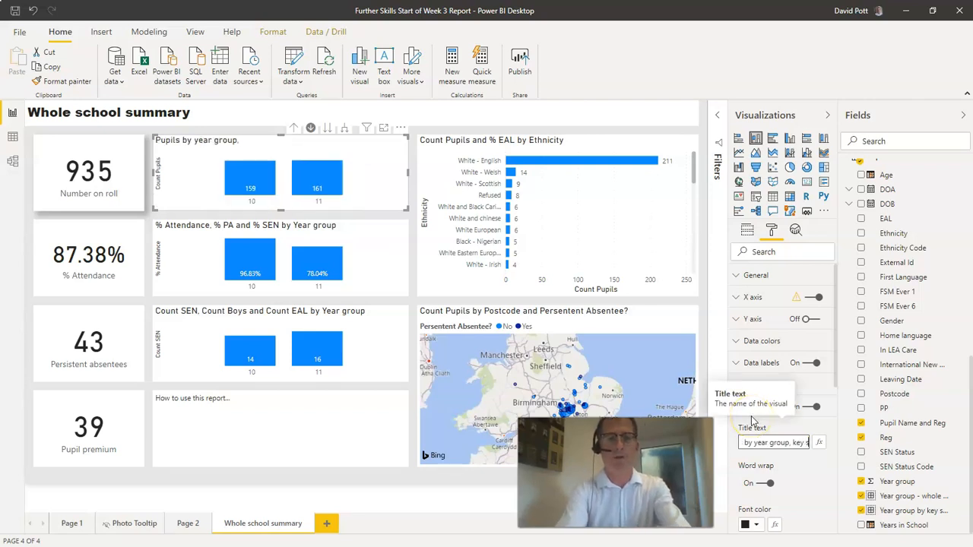
type("tage etc")
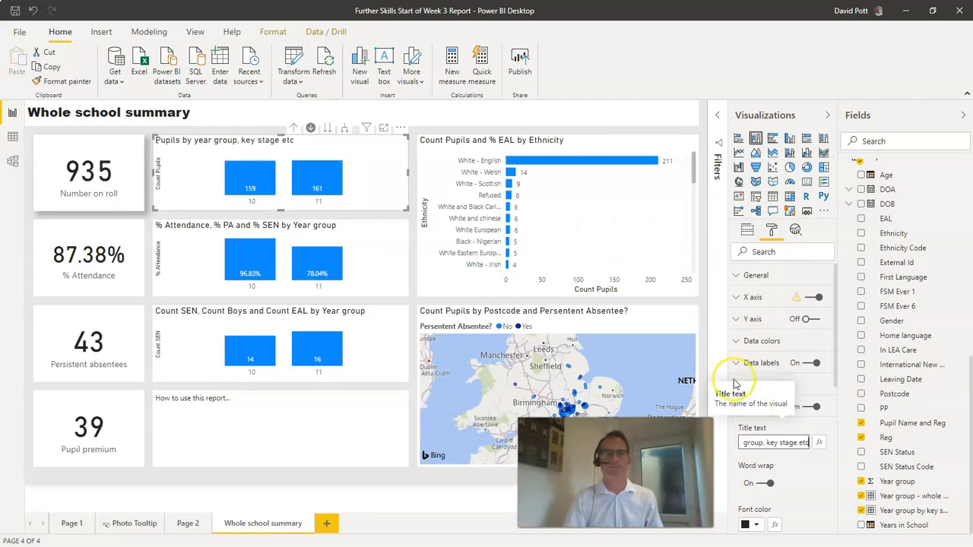
left_click(408, 306)
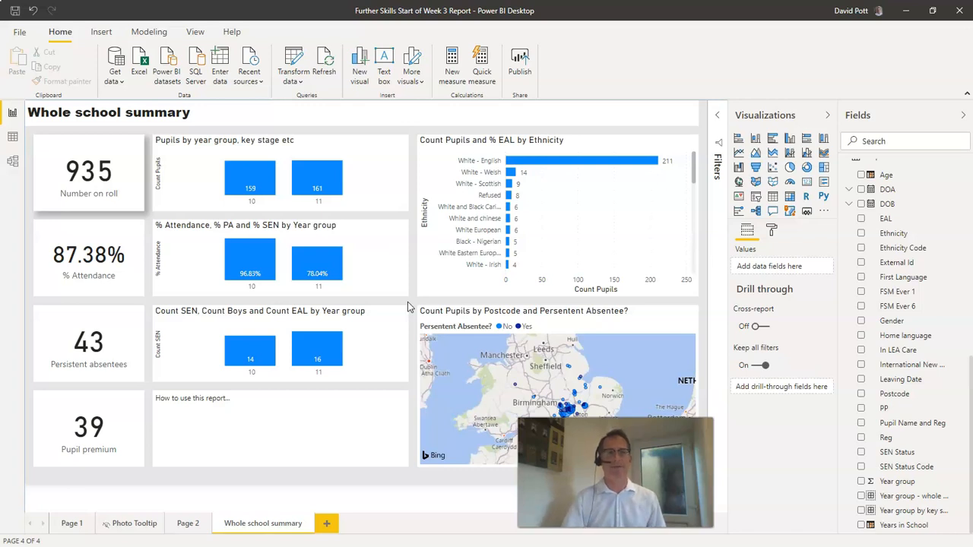
Drill the retitled pupils chart back up to the All year groups level, keeping drill mode on.
mouse_move(297, 184)
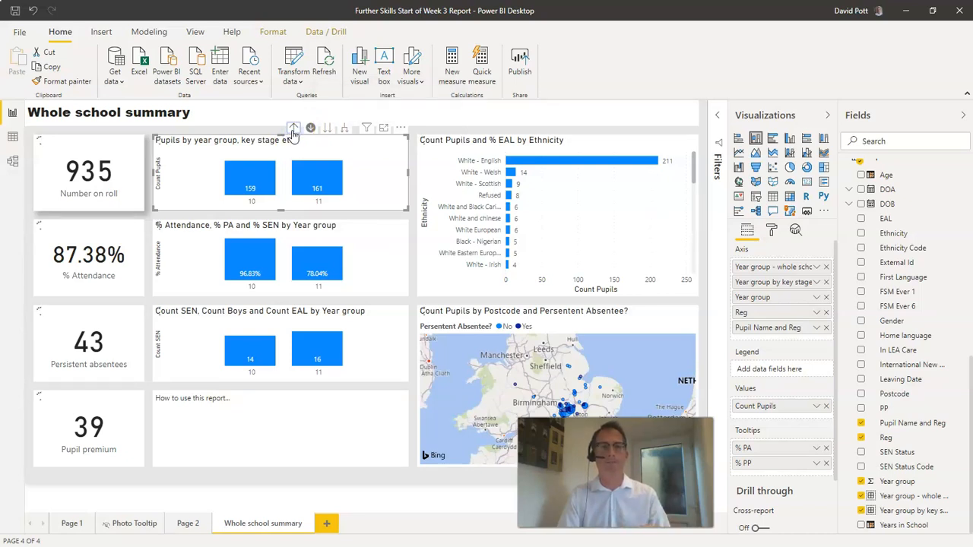
left_click(292, 129)
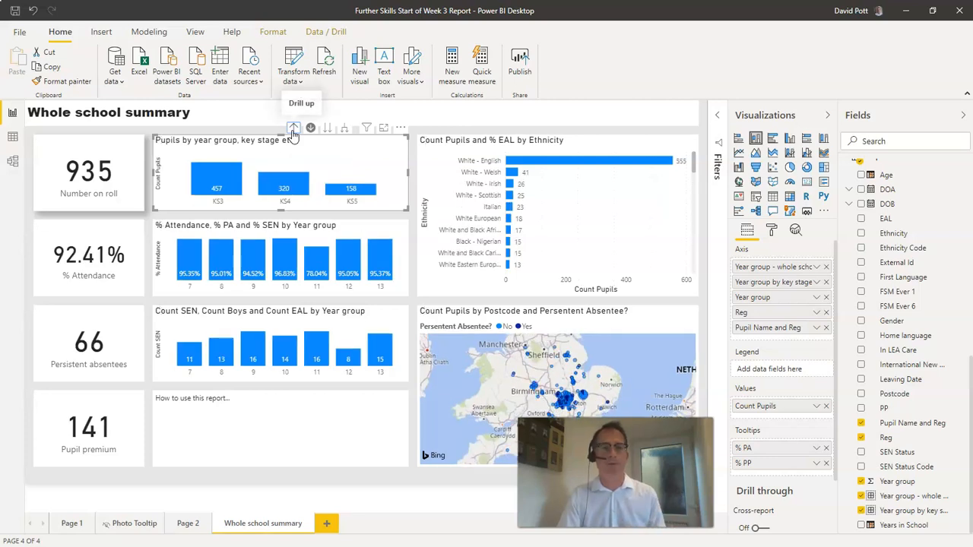
left_click(293, 130)
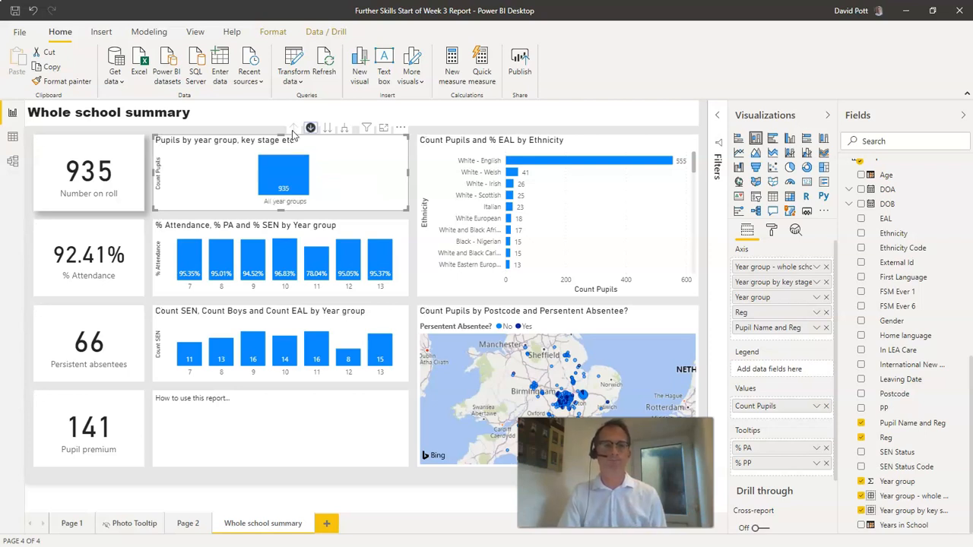
left_click(310, 128)
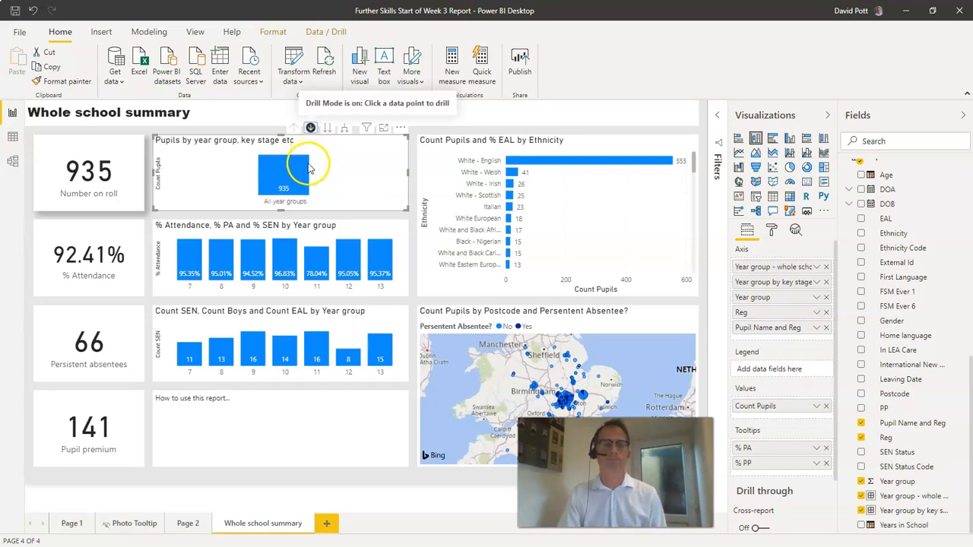
Move the pupils chart to key stage level, drill into KS4 and drill back up to the key stages.
left_click(328, 130)
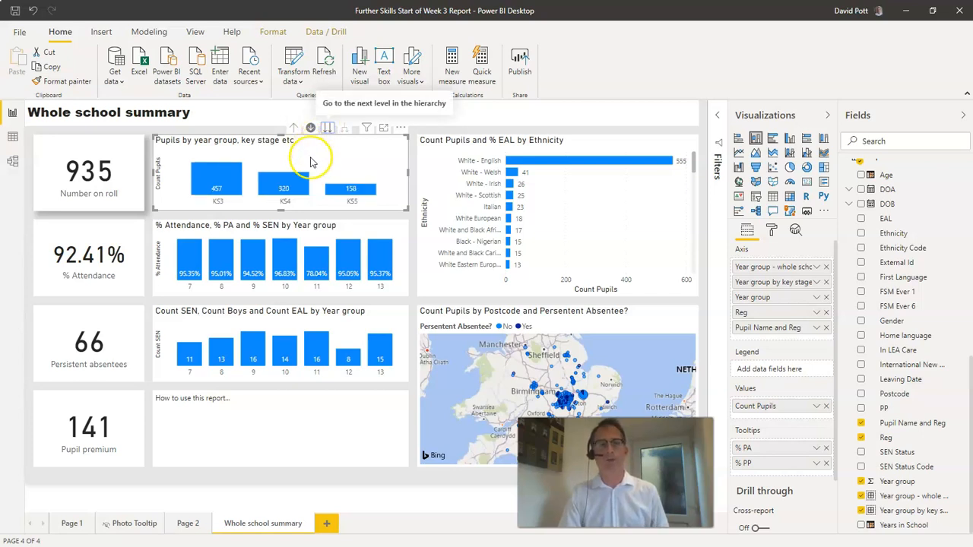
left_click(284, 187)
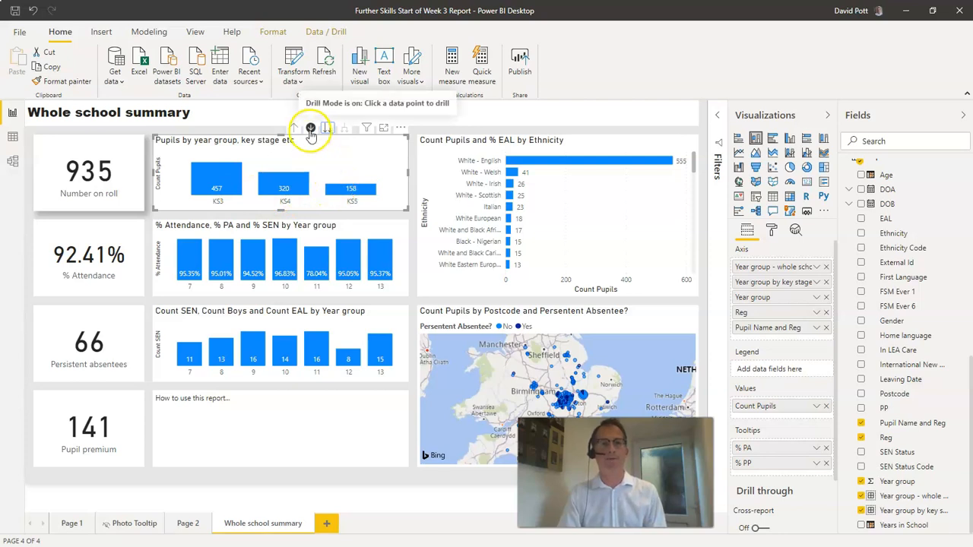
left_click(285, 187)
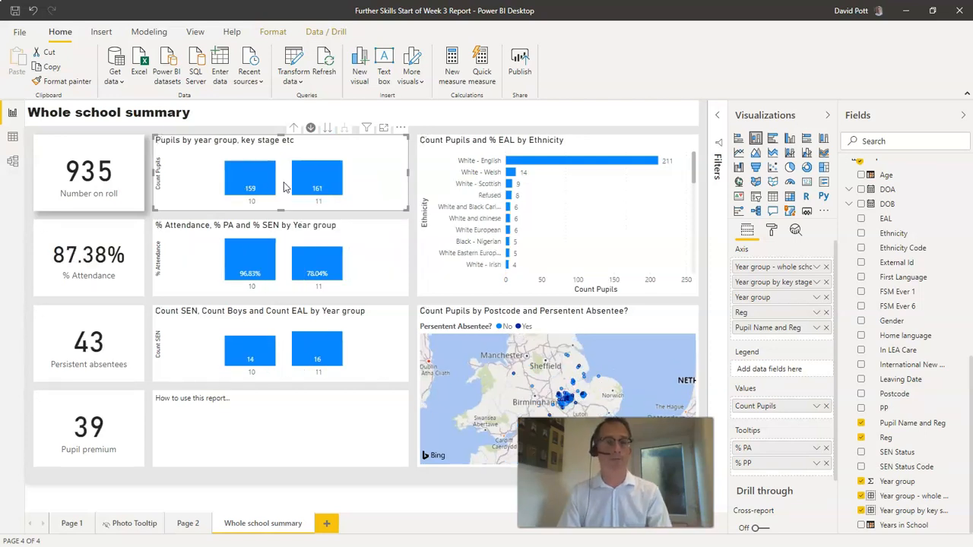
left_click(293, 128)
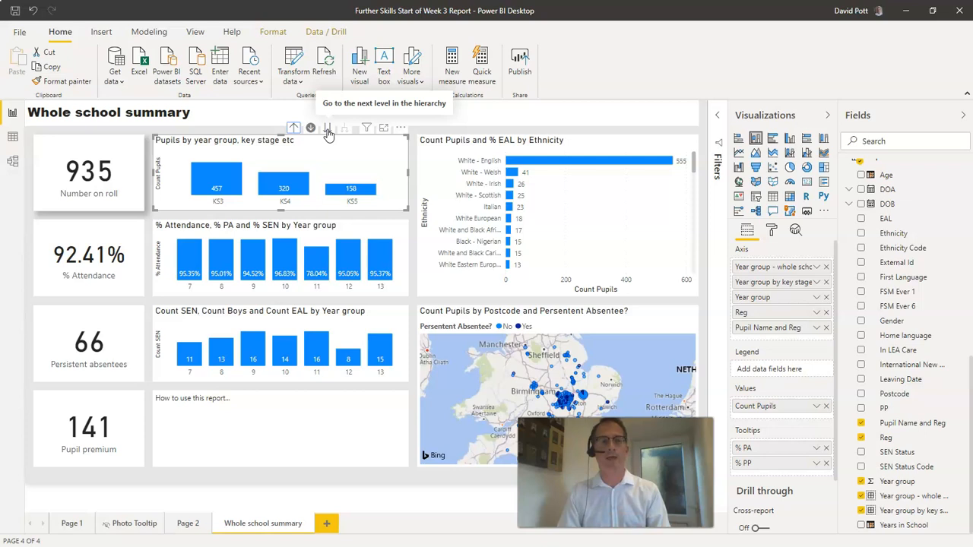
Move the whole pupils chart down to the year group level for all key stages and save the report.
left_click(311, 136)
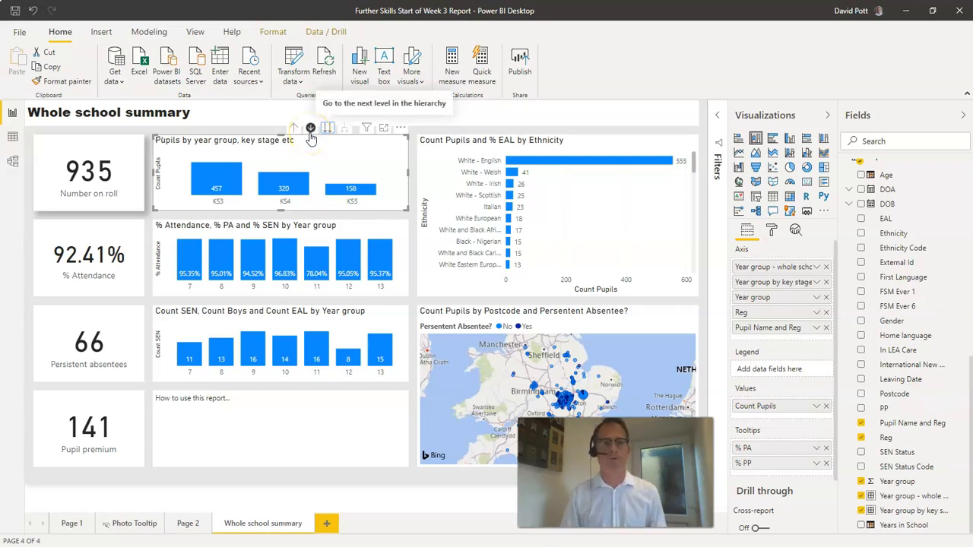
left_click(311, 129)
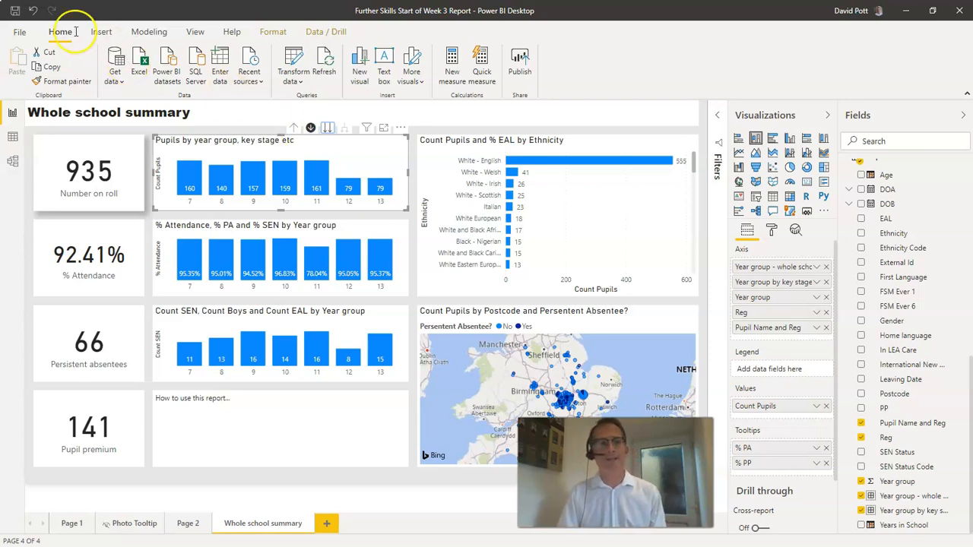
left_click(16, 12)
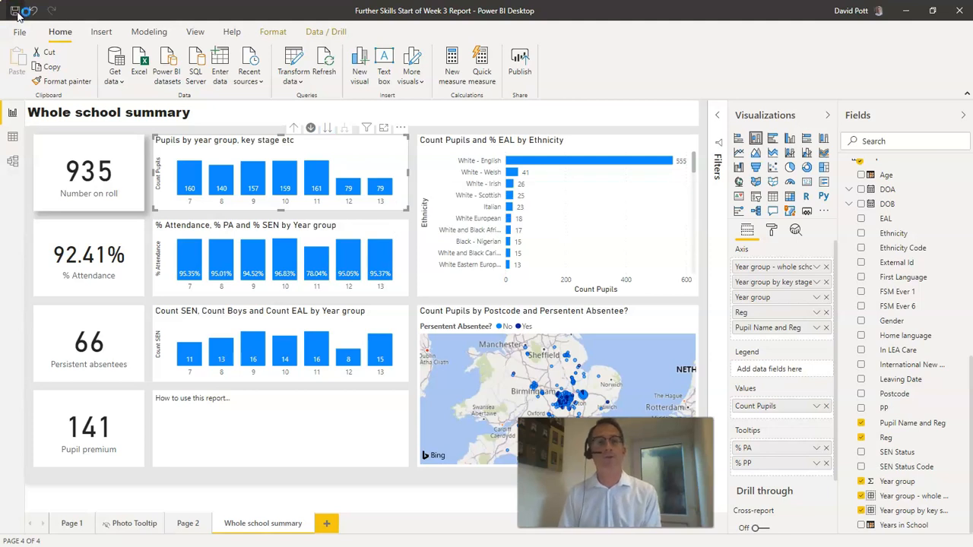